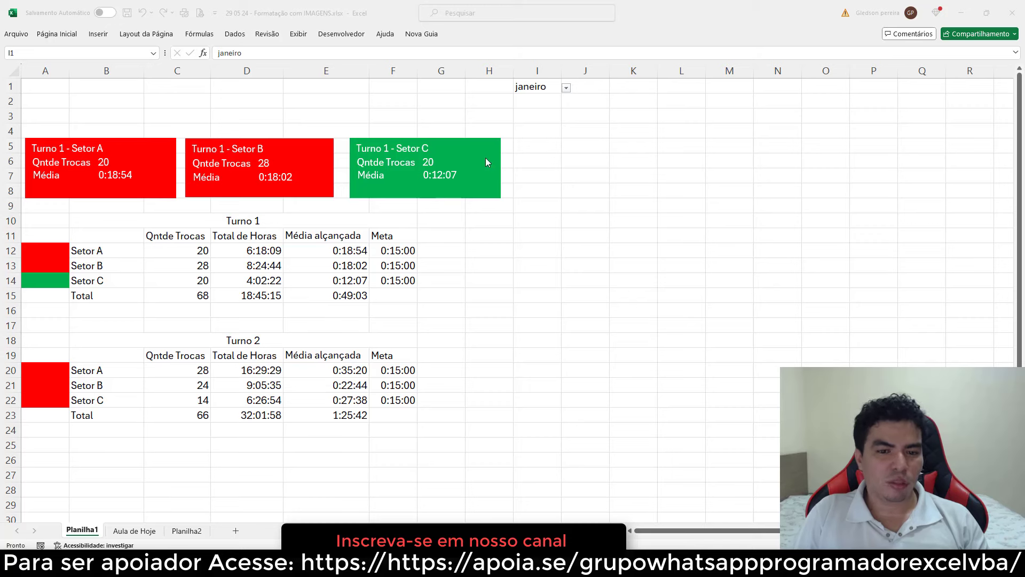
Select cell K4 and open the Symbol dialog set to the Wingdings 3 font.
{"action": "key", "text": "alt+Tab"}
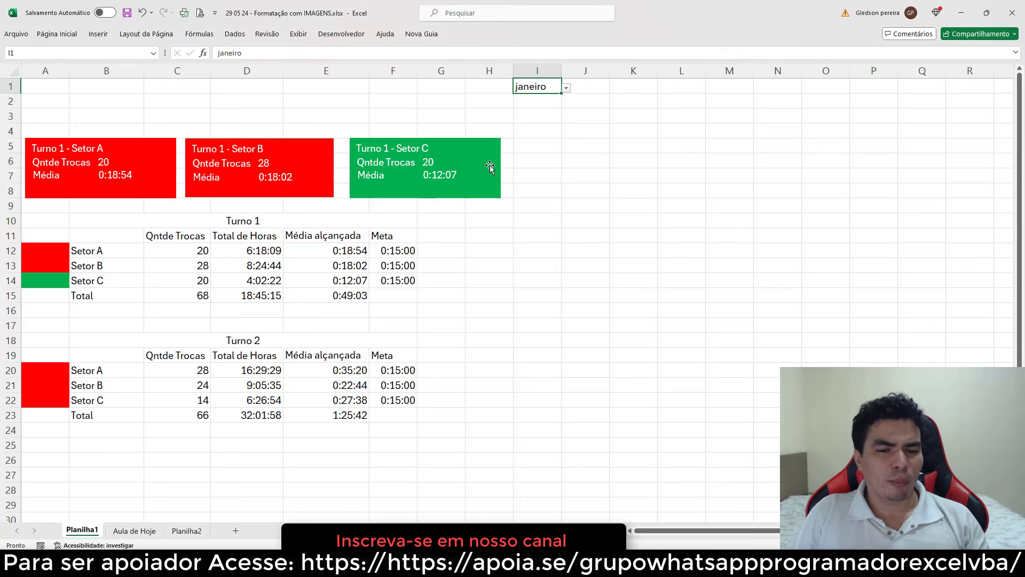
{"action": "left_click", "coordinate": [624, 133]}
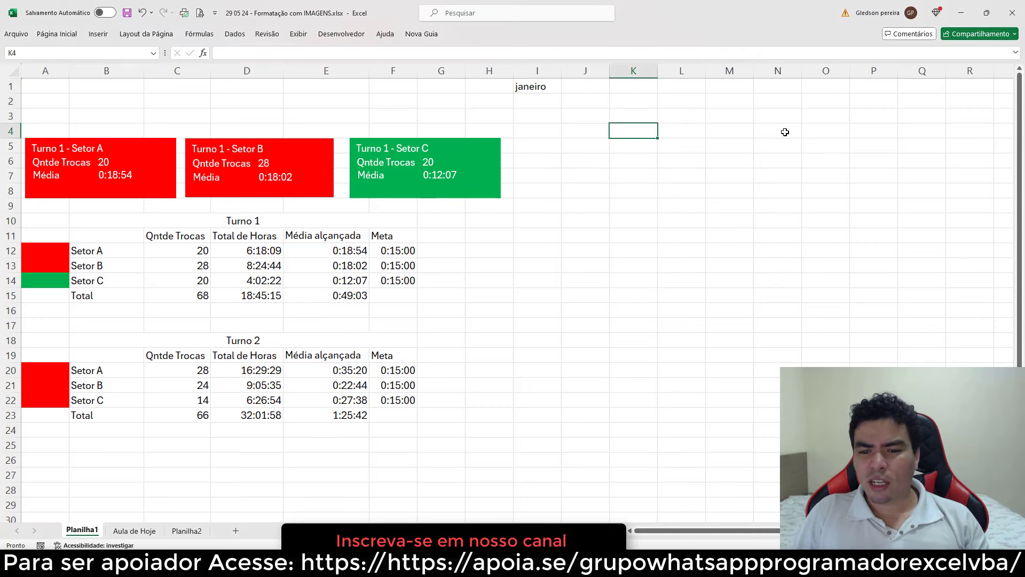
{"action": "left_click", "coordinate": [102, 35]}
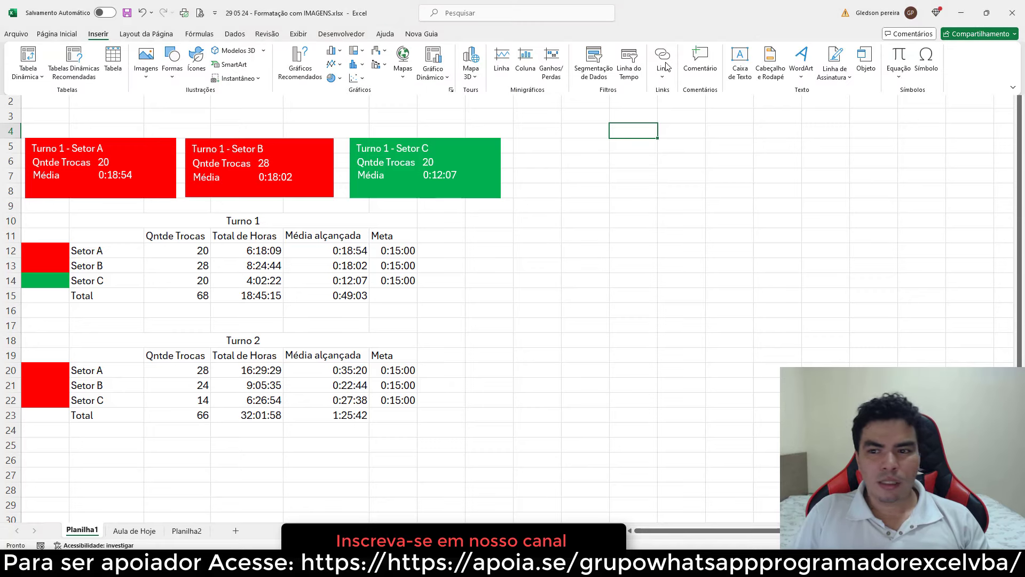
{"action": "left_click", "coordinate": [927, 58]}
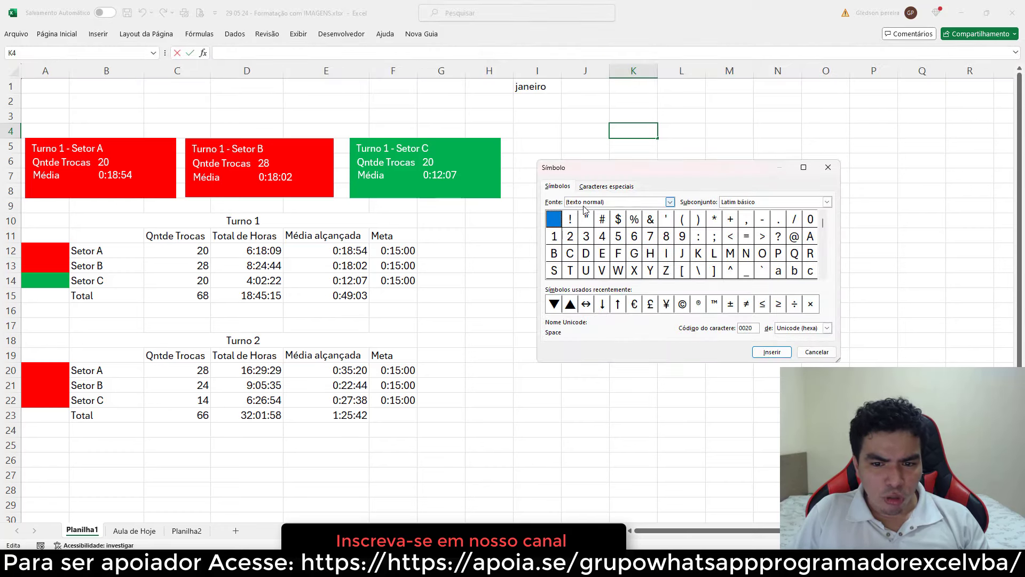
{"action": "left_click", "coordinate": [669, 202]}
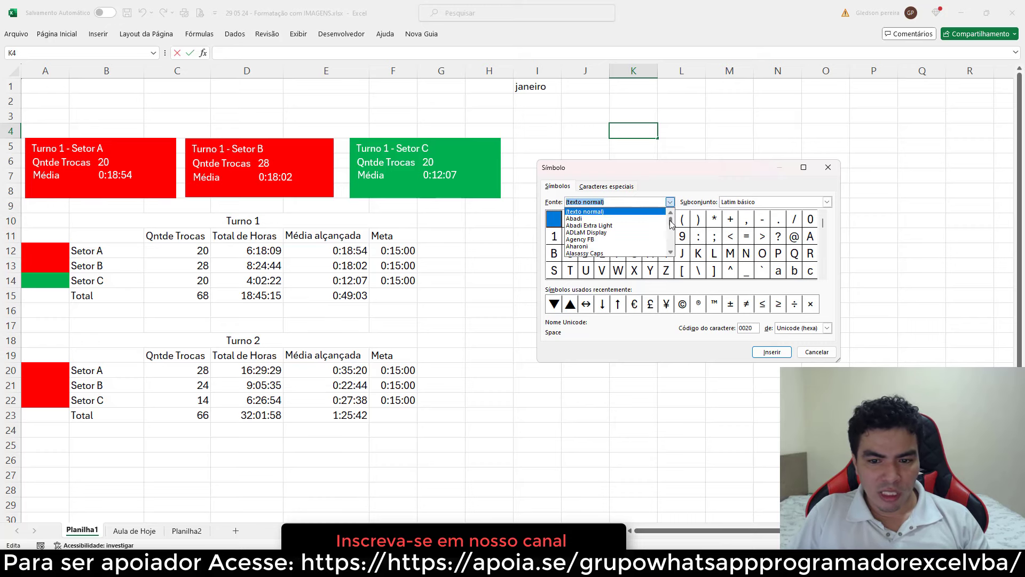
{"action": "left_click_drag", "start_coordinate": [672, 225], "coordinate": [643, 228]}
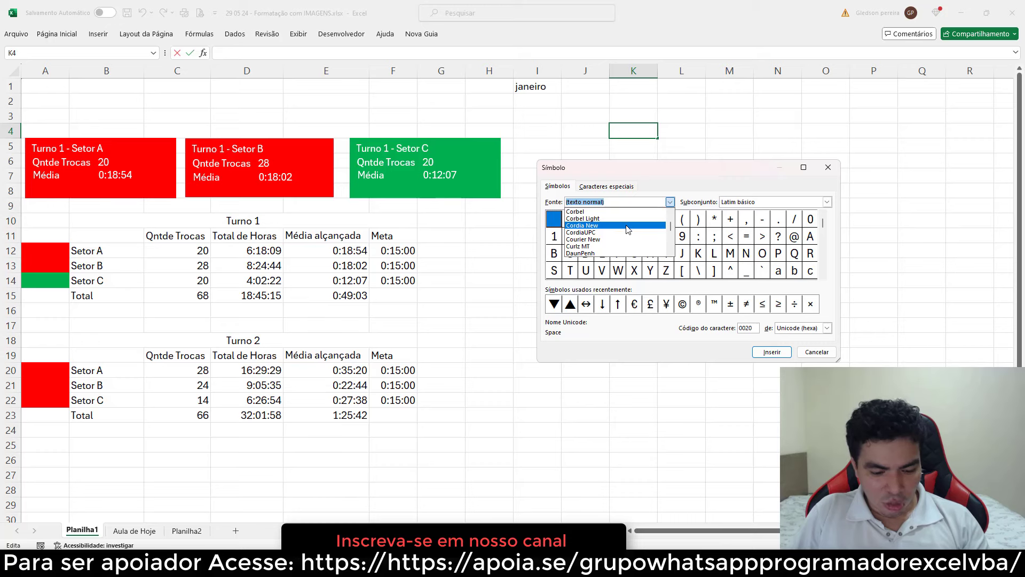
{"action": "type", "text": "w"}
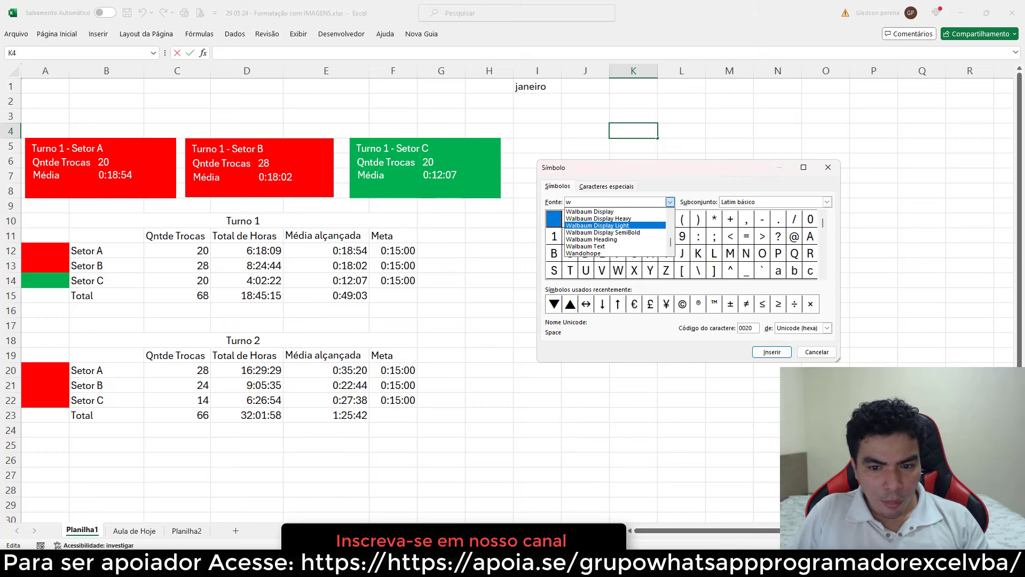
{"action": "left_click", "coordinate": [671, 252]}
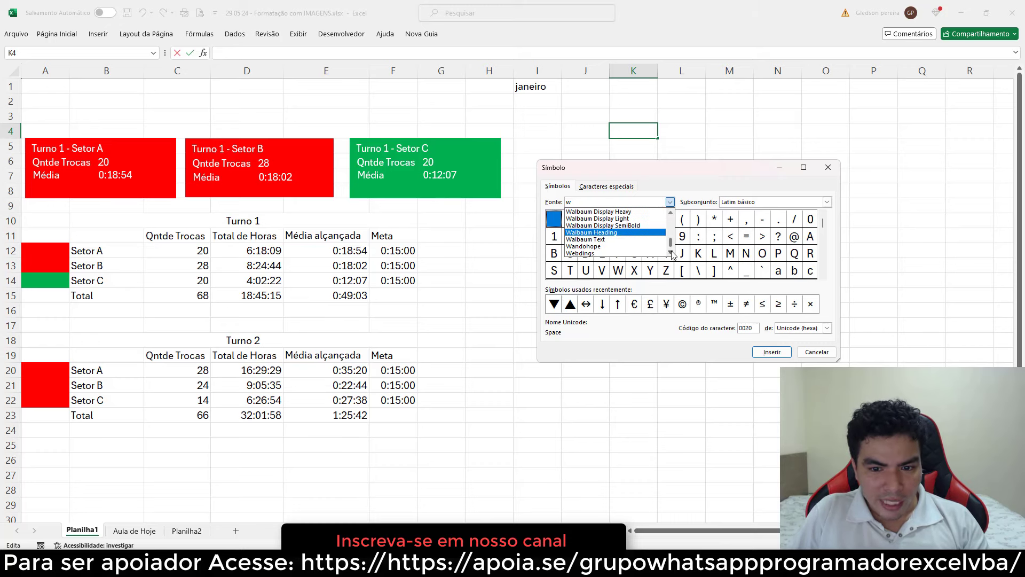
{"action": "left_click", "coordinate": [671, 252]}
{"action": "left_click", "coordinate": [671, 252]}
{"action": "left_click", "coordinate": [671, 252]}
{"action": "left_click", "coordinate": [671, 252]}
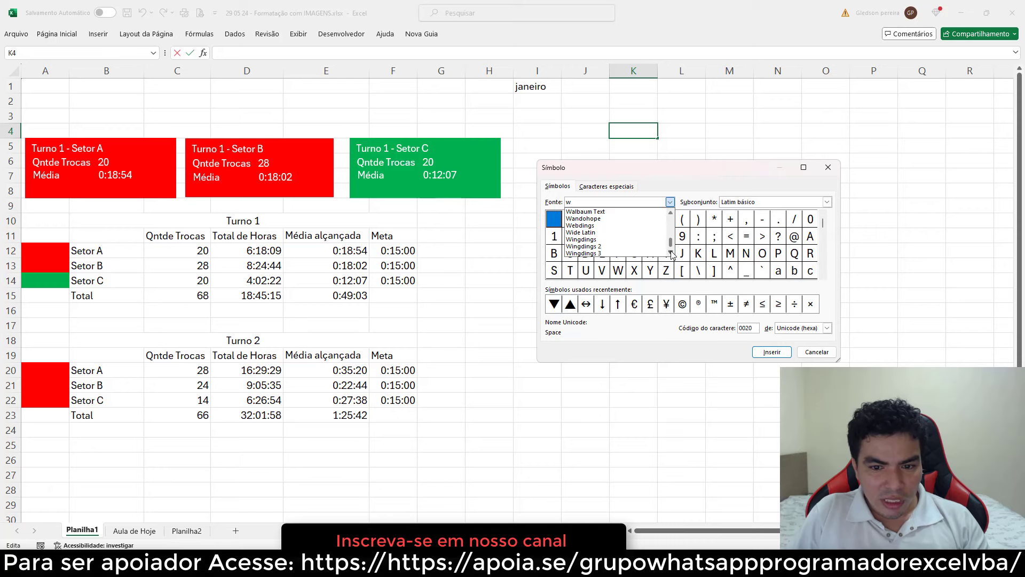
{"action": "left_click", "coordinate": [604, 253]}
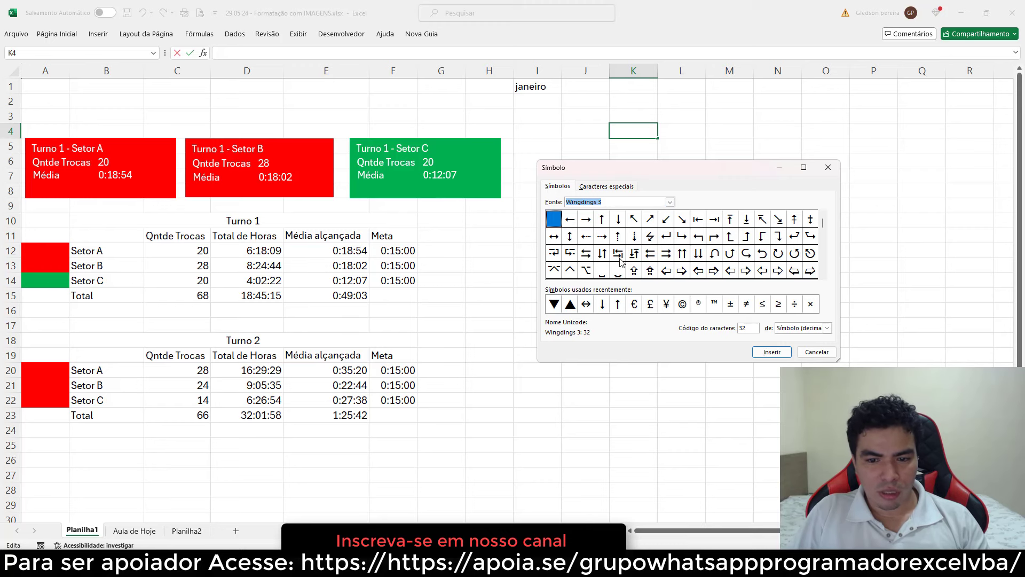
Insert the solid up triangle ▲ and down triangle ▼ into K4 and commit.
{"action": "left_click", "coordinate": [824, 276]}
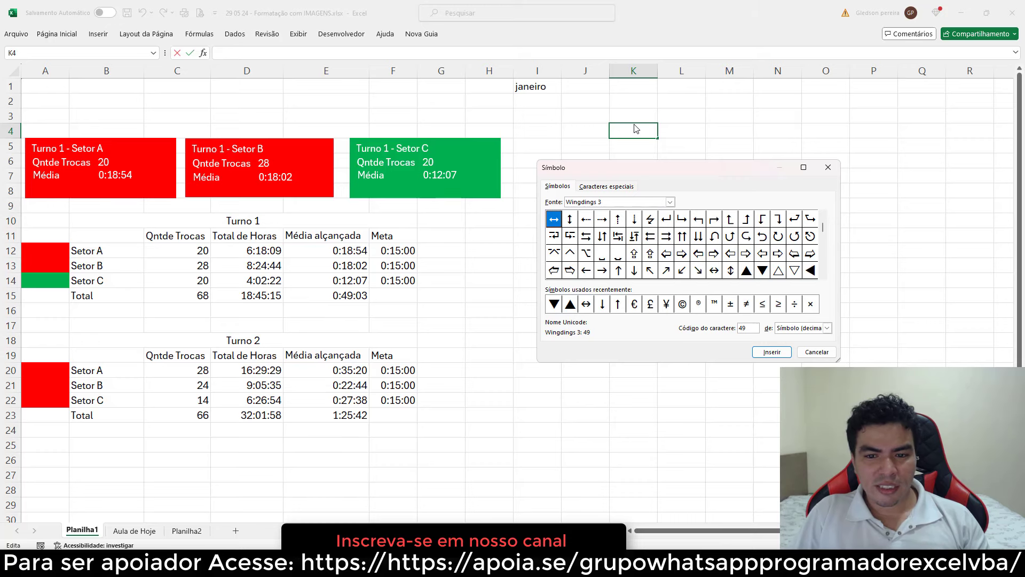
{"action": "left_click", "coordinate": [748, 273]}
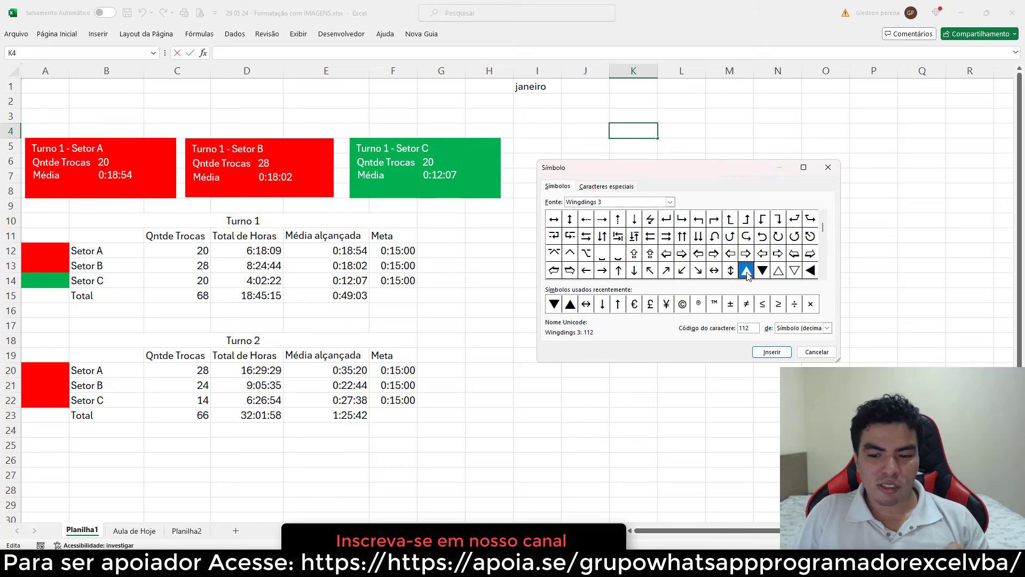
{"action": "left_click", "coordinate": [772, 352]}
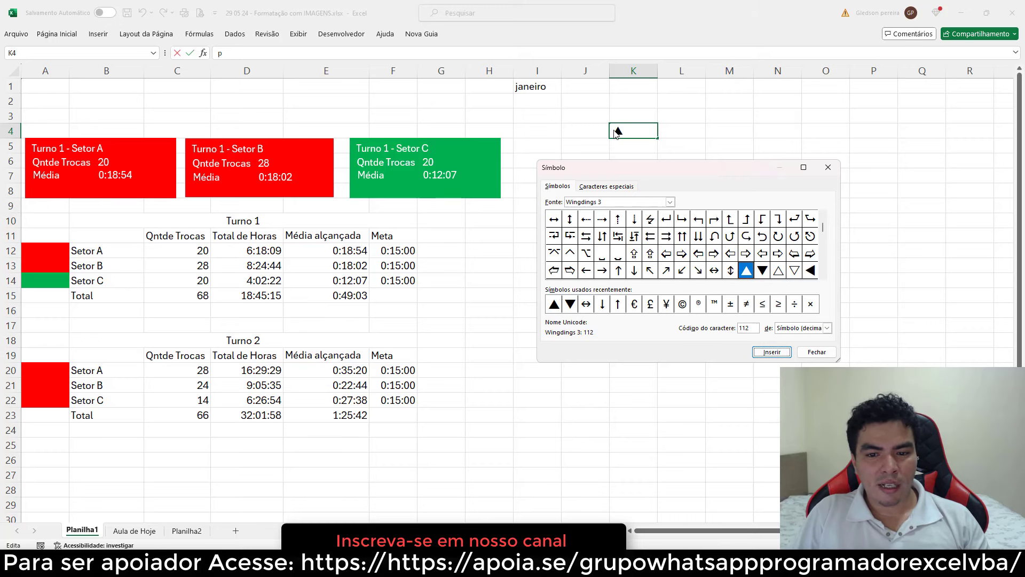
{"action": "left_click", "coordinate": [762, 271]}
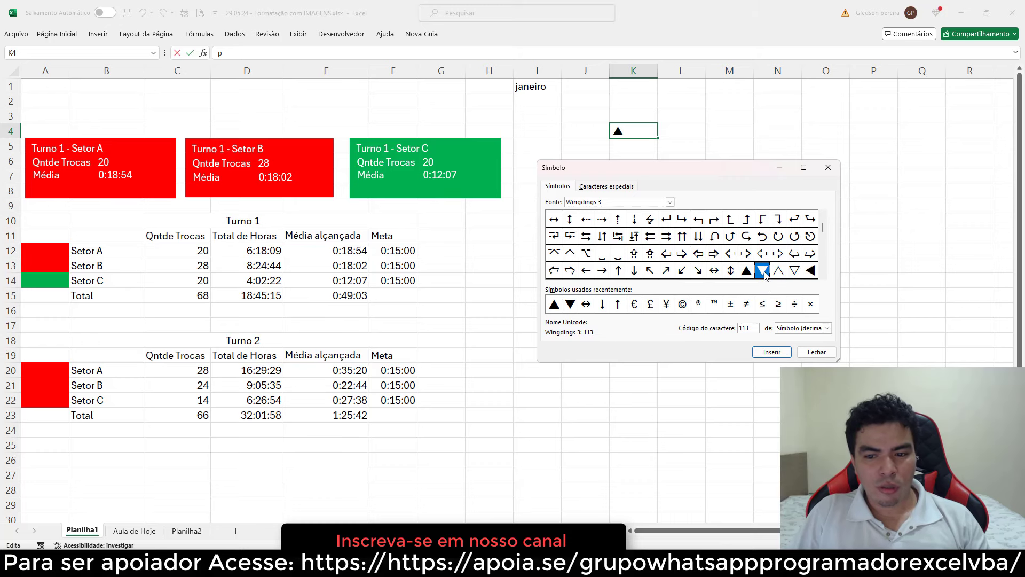
{"action": "left_click", "coordinate": [772, 352]}
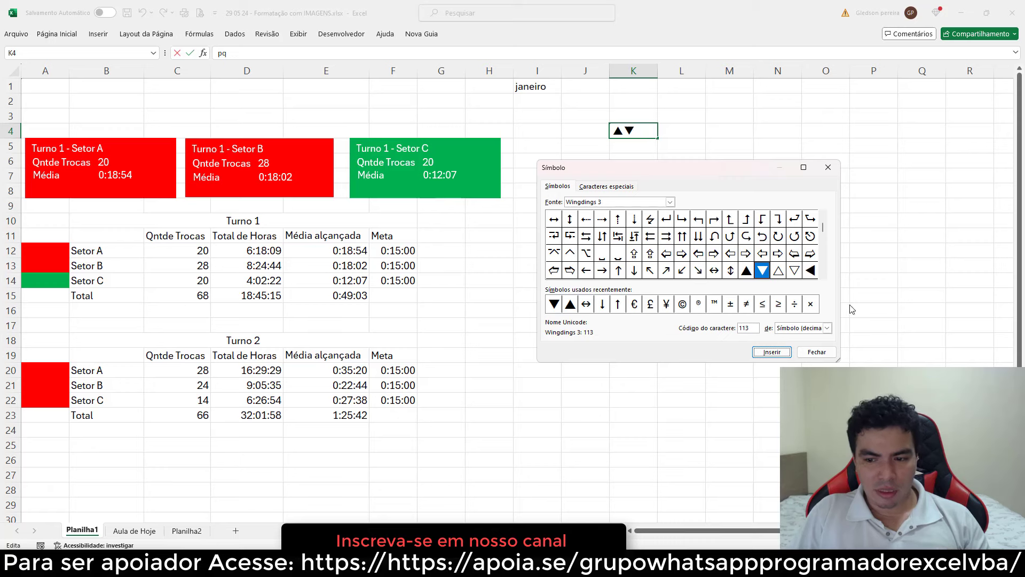
{"action": "left_click", "coordinate": [829, 353]}
{"action": "key", "text": "Return"}
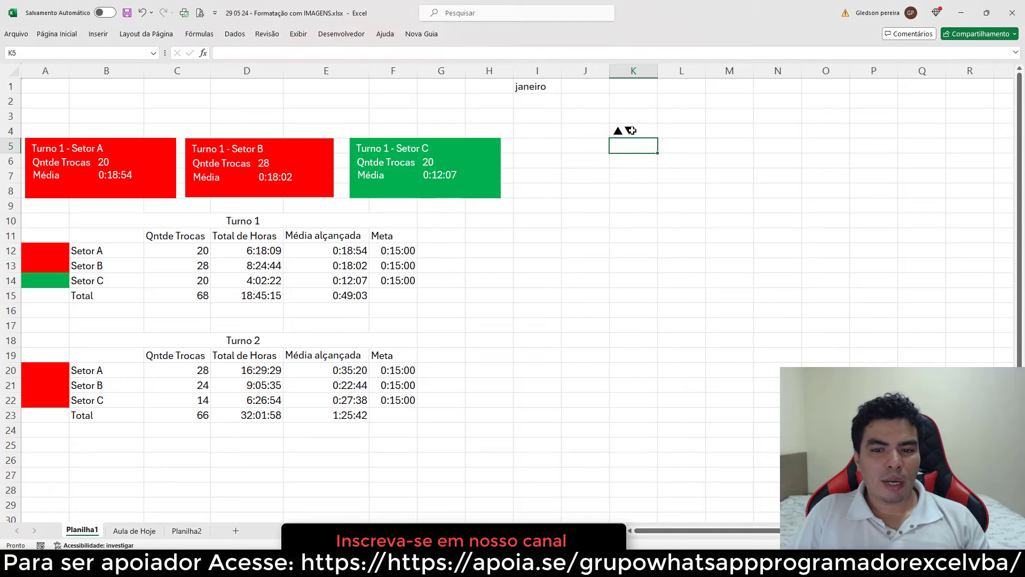
Enter =K4 in L4 so it shows the underlying letters pq.
{"action": "left_click", "coordinate": [634, 132]}
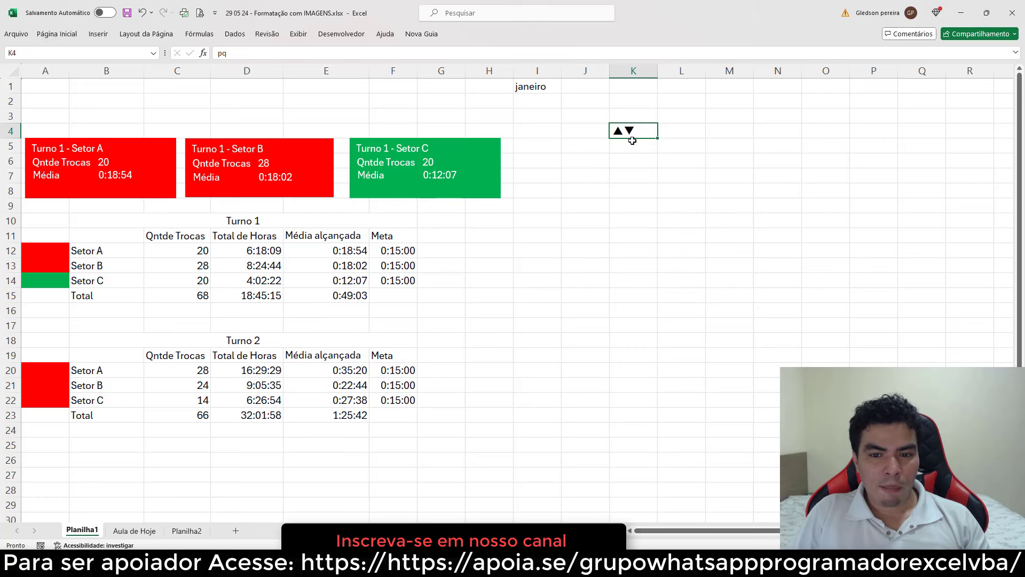
{"action": "left_click", "coordinate": [661, 133]}
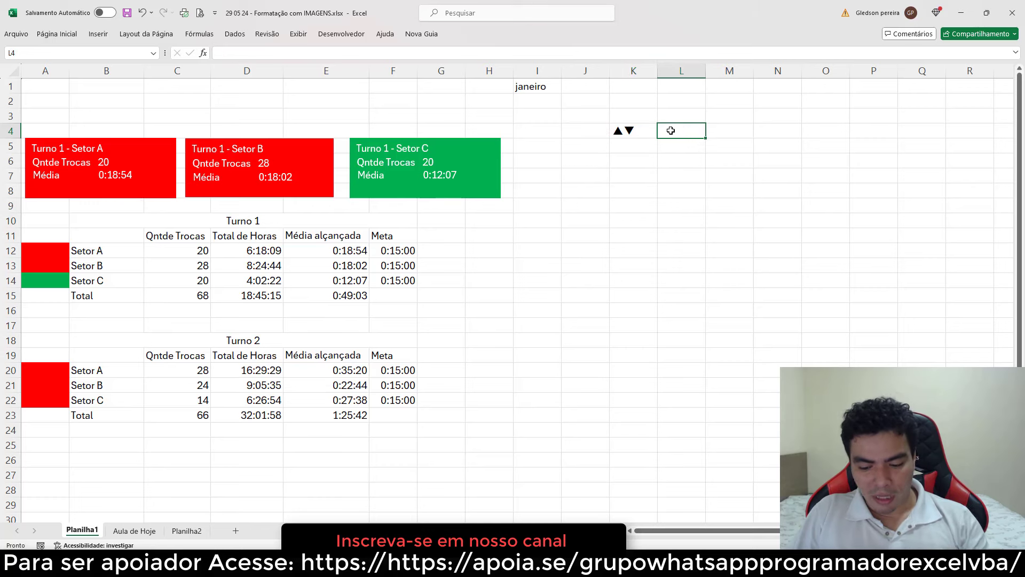
{"action": "type", "text": "="}
{"action": "left_click", "coordinate": [632, 131]}
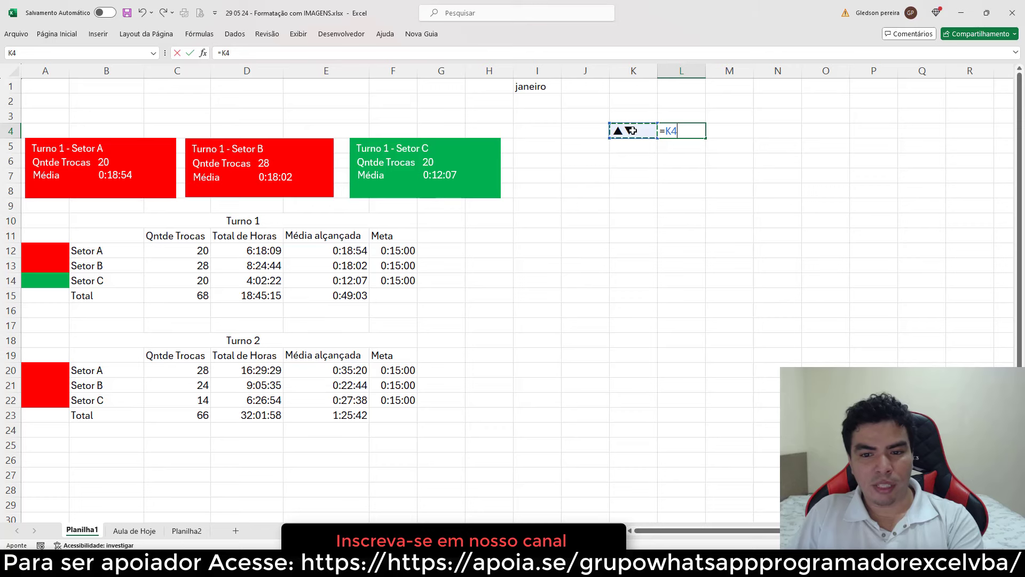
{"action": "key", "text": "Return"}
{"action": "left_click", "coordinate": [687, 130]}
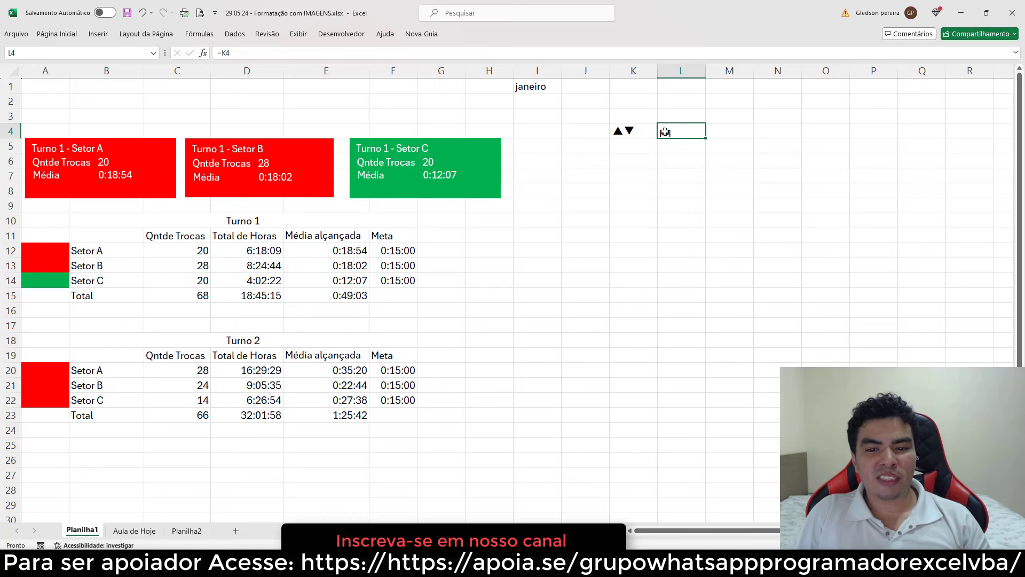
{"action": "left_click", "coordinate": [635, 131]}
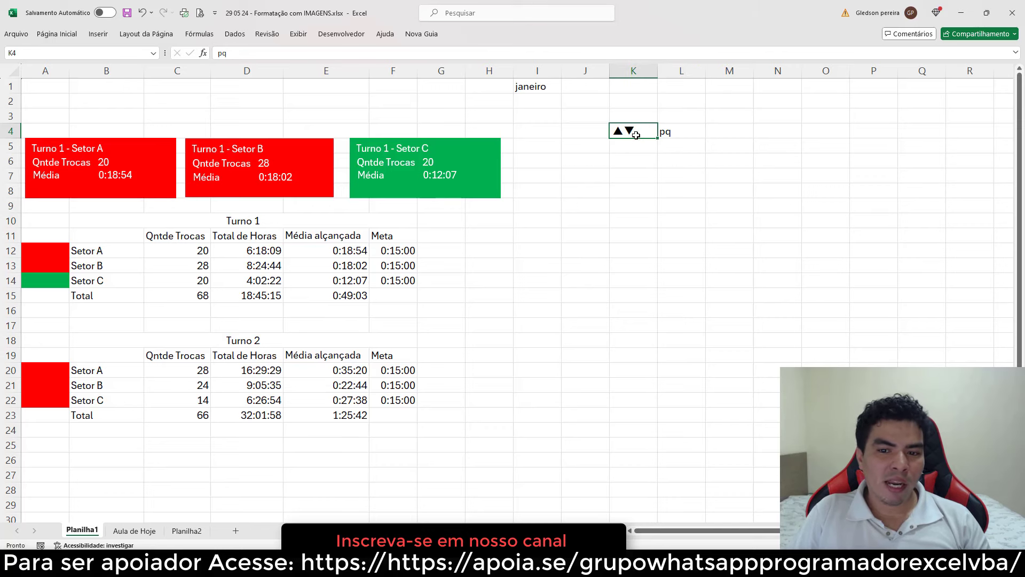
{"action": "left_click", "coordinate": [687, 125]}
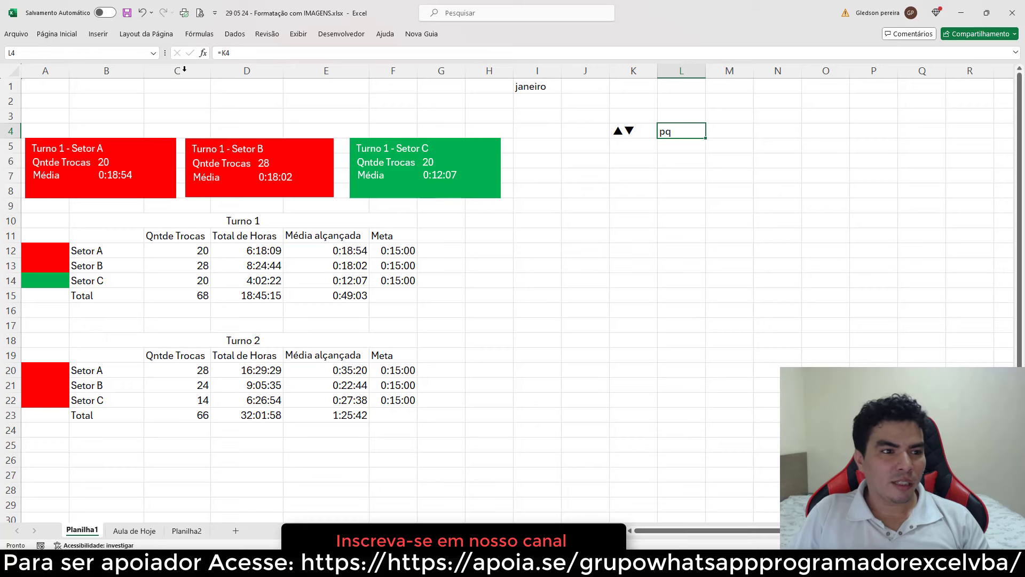
Confirm in the font box that K4 uses Wingdings 3, then select G12.
{"action": "left_click", "coordinate": [56, 34]}
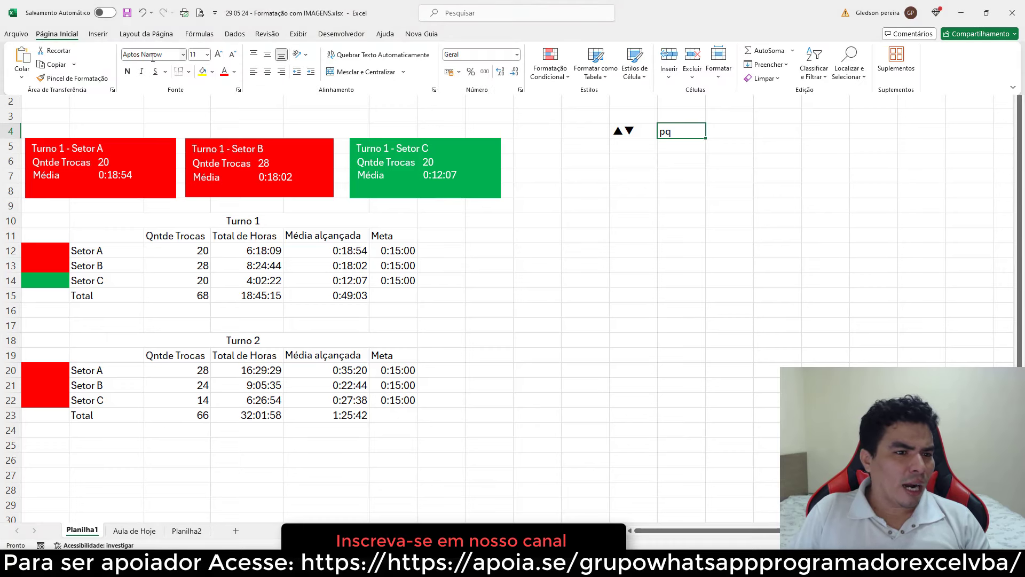
{"action": "key", "text": "Left"}
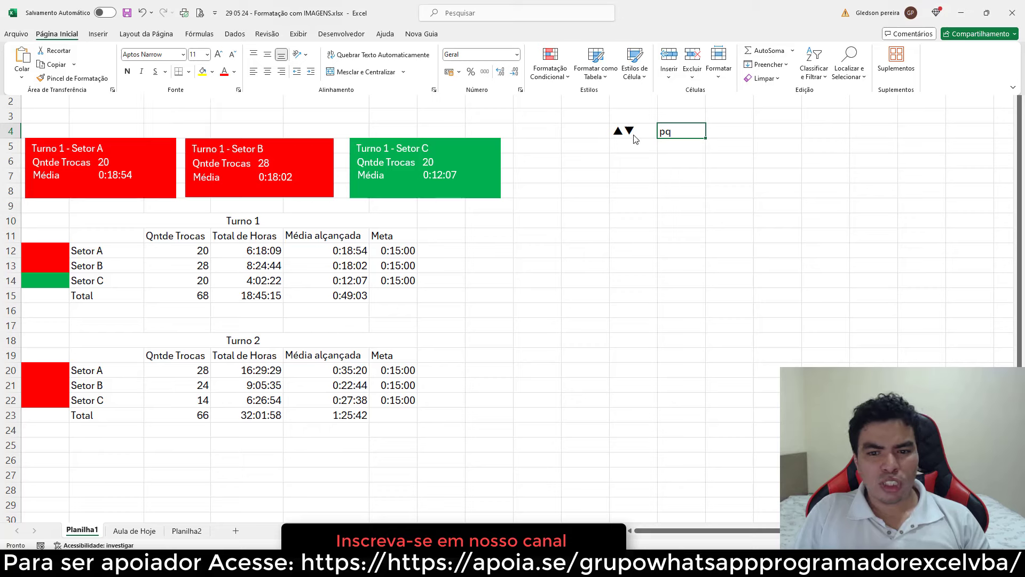
{"action": "left_click", "coordinate": [56, 34]}
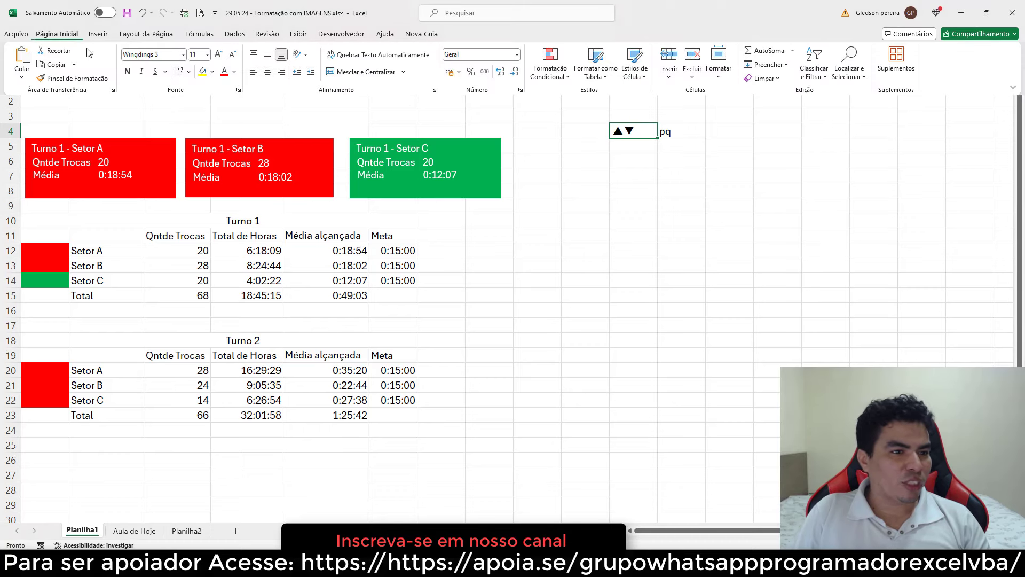
{"action": "left_click", "coordinate": [183, 54]}
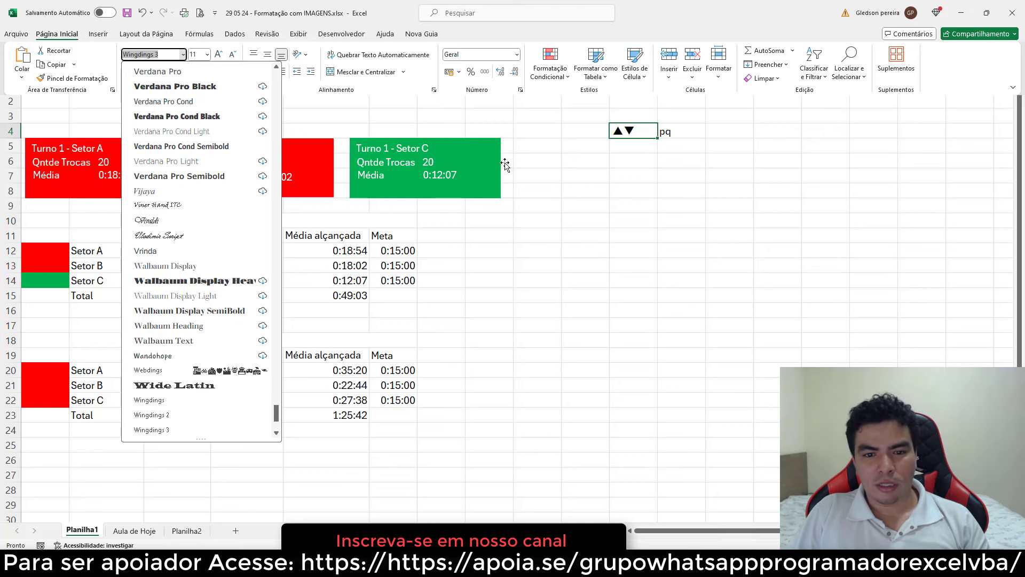
{"action": "key", "text": "Escape"}
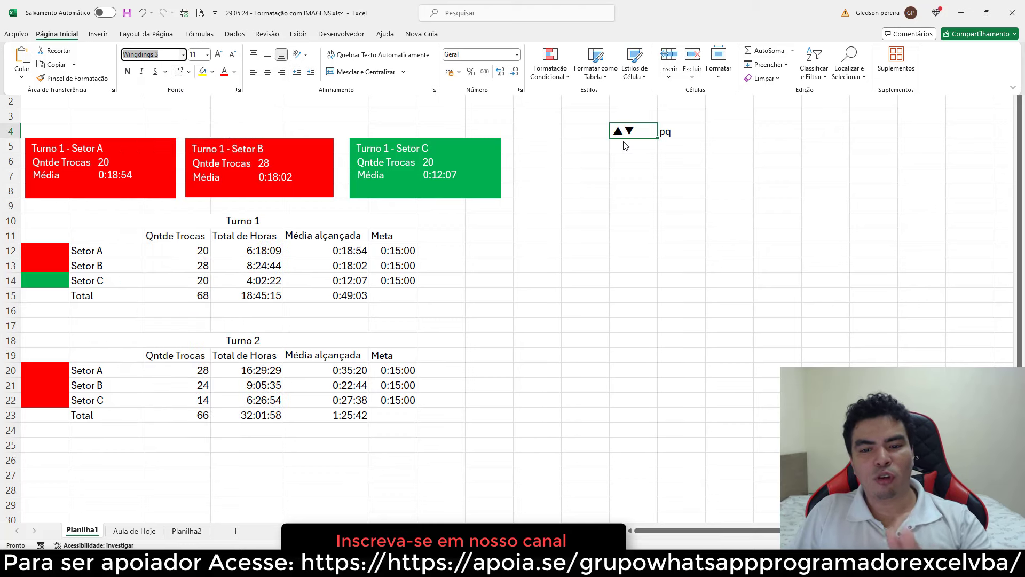
{"action": "left_click", "coordinate": [447, 251]}
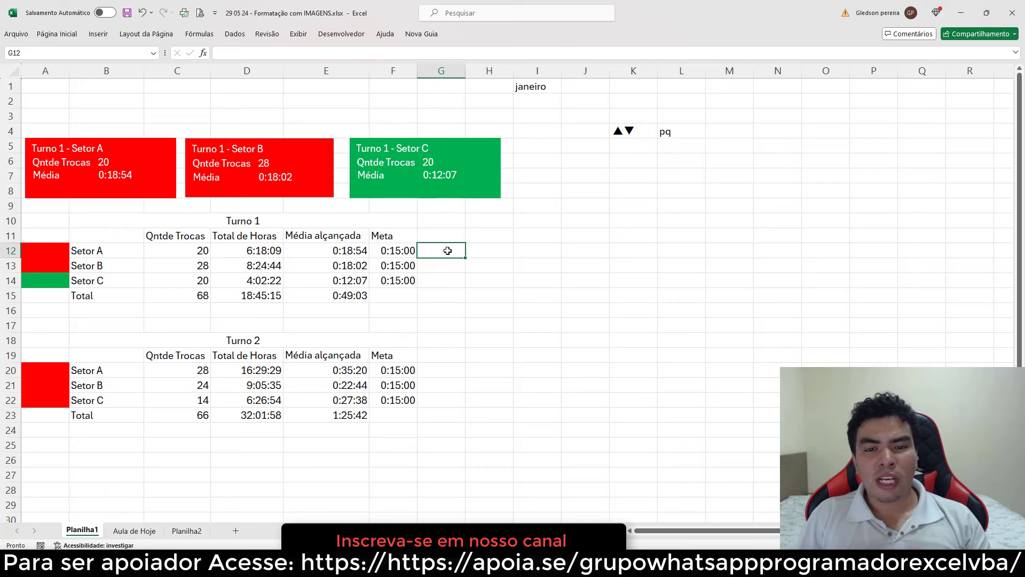
Enter =SE(E12<=F12;"p";"q") in G12 and fill it down to G14.
{"action": "type", "text": "=s"}
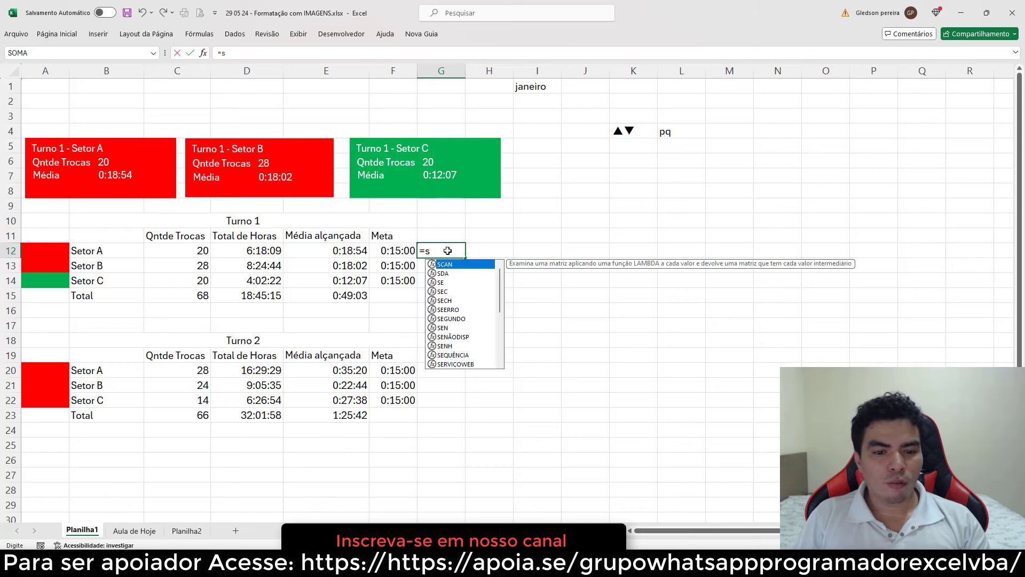
{"action": "type", "text": "e"}
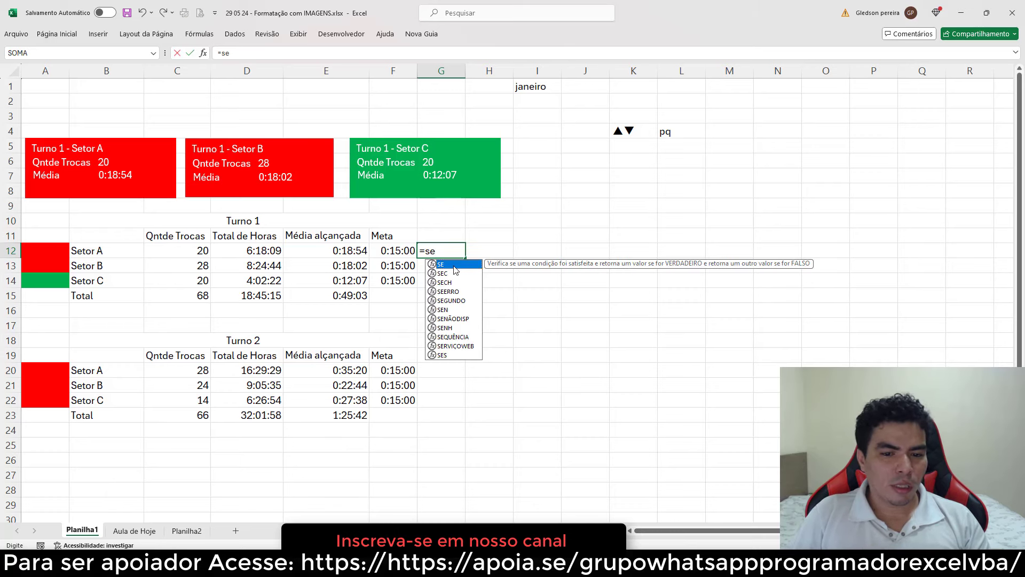
{"action": "double_click", "coordinate": [454, 265]}
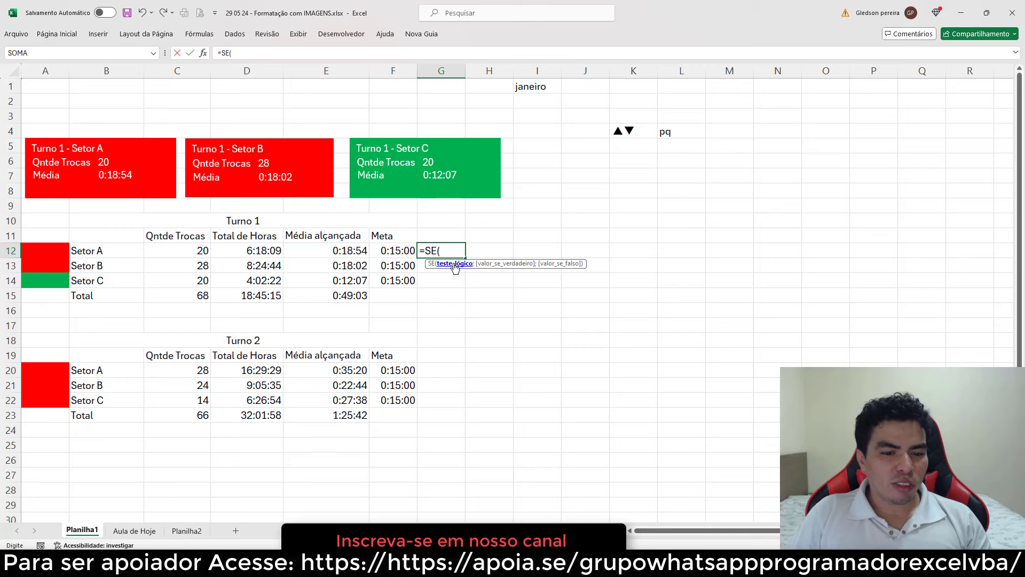
{"action": "left_click", "coordinate": [350, 251]}
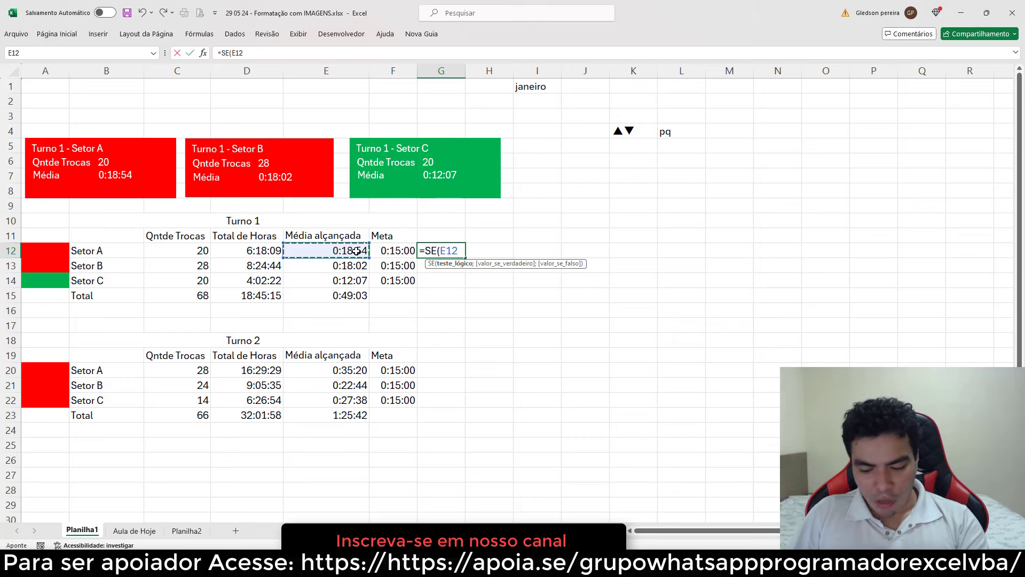
{"action": "type", "text": "<="}
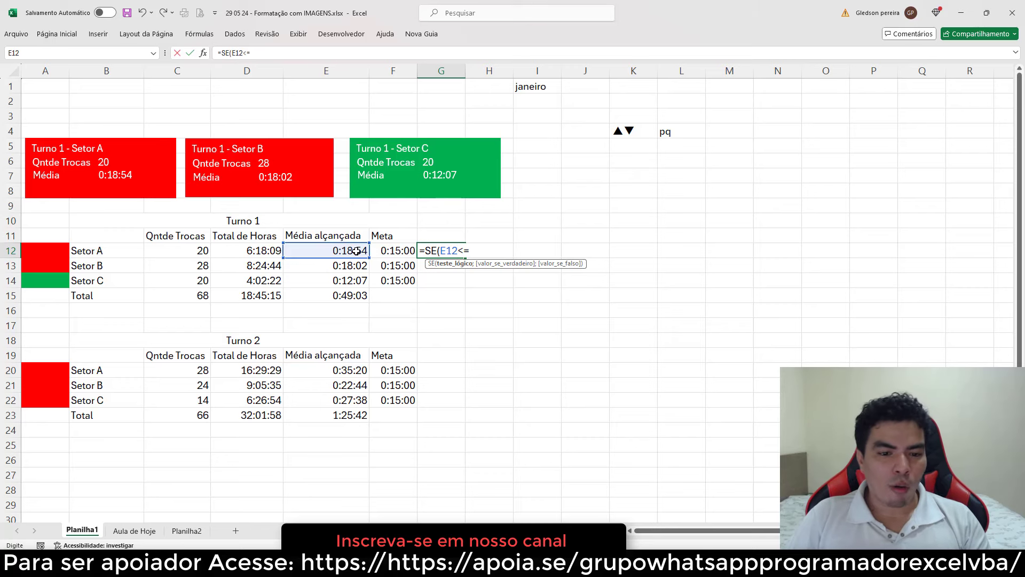
{"action": "left_click", "coordinate": [403, 250]}
{"action": "type", "text": ";\"p"}
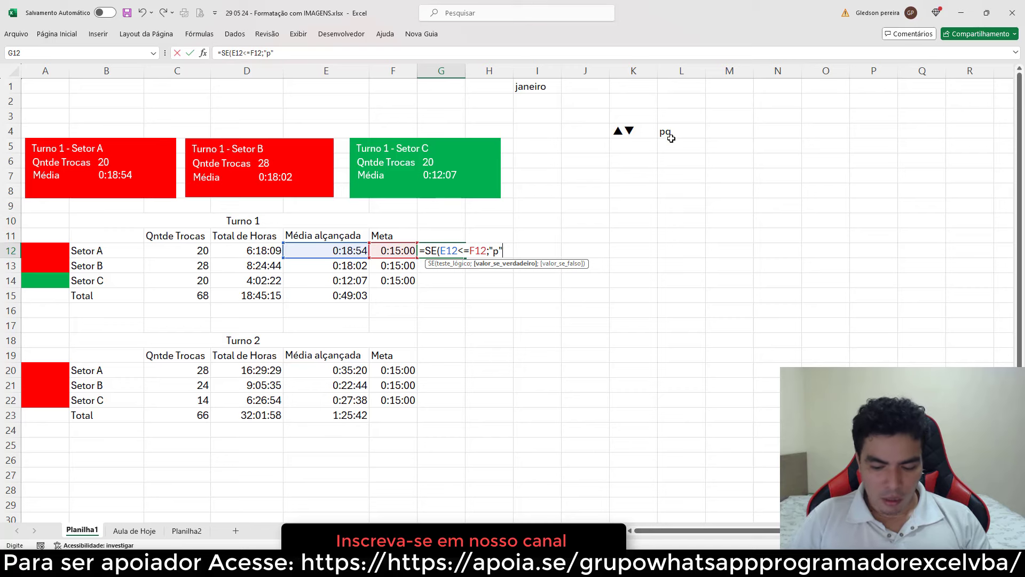
{"action": "type", "text": ";"}
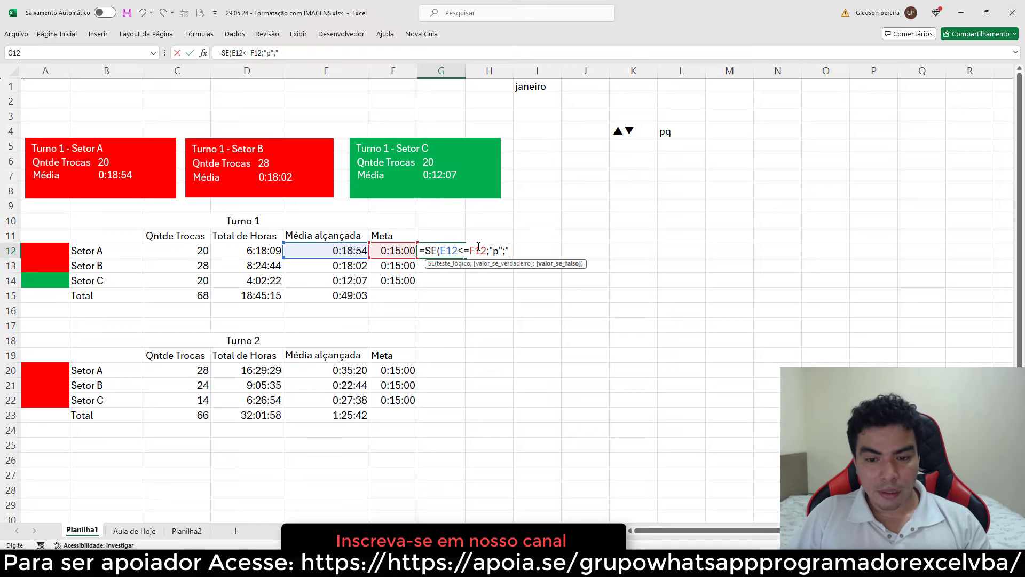
{"action": "type", "text": "a"}
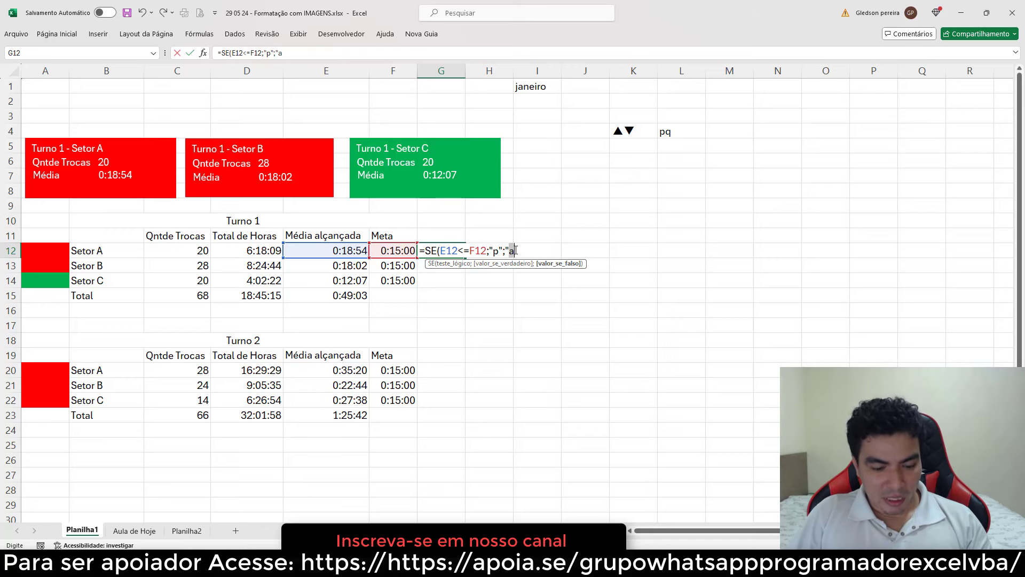
{"action": "type", "text": "q\""}
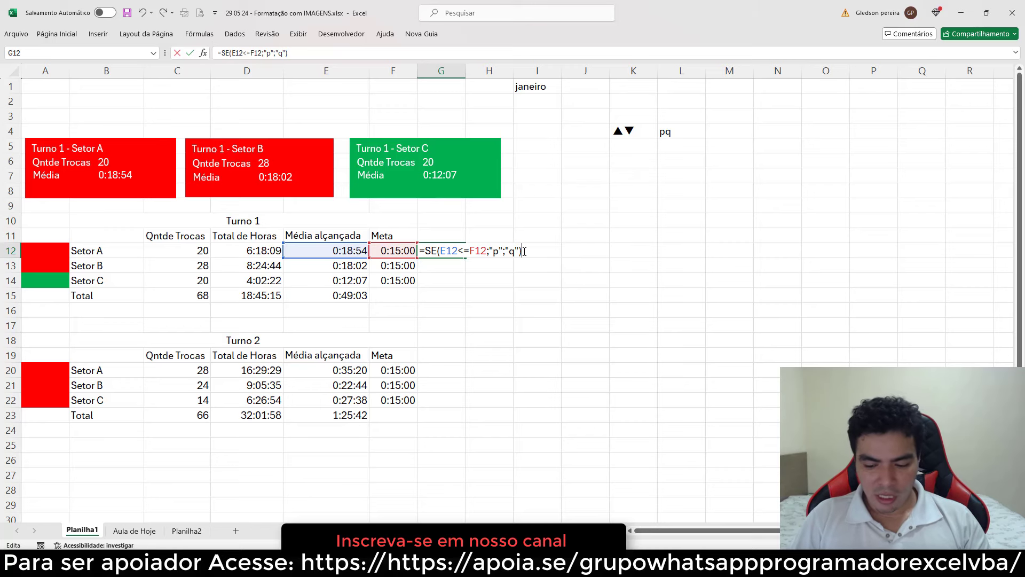
{"action": "key", "text": "Return"}
{"action": "left_click", "coordinate": [455, 251]}
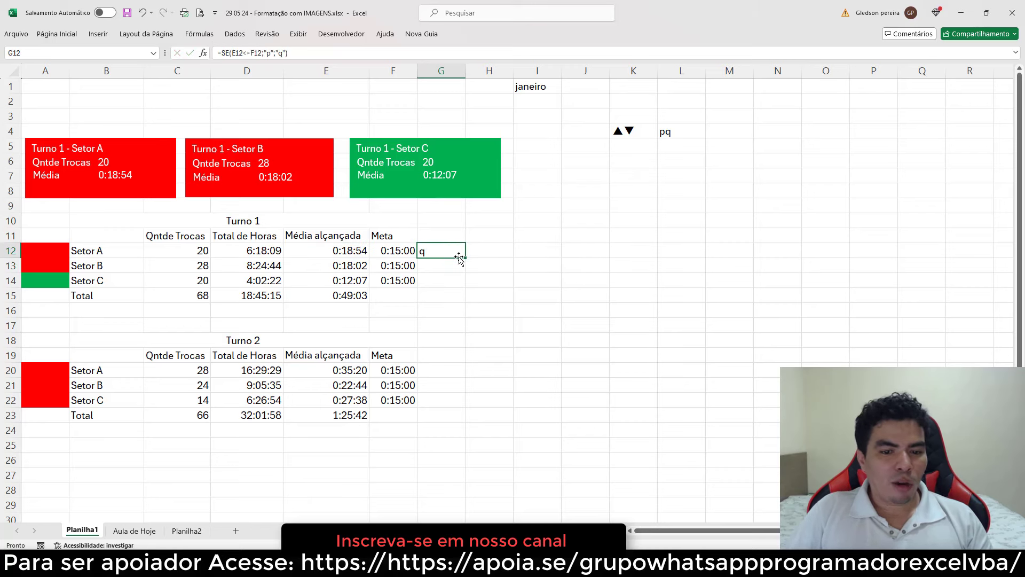
{"action": "left_click_drag", "start_coordinate": [465, 257], "coordinate": [463, 282]}
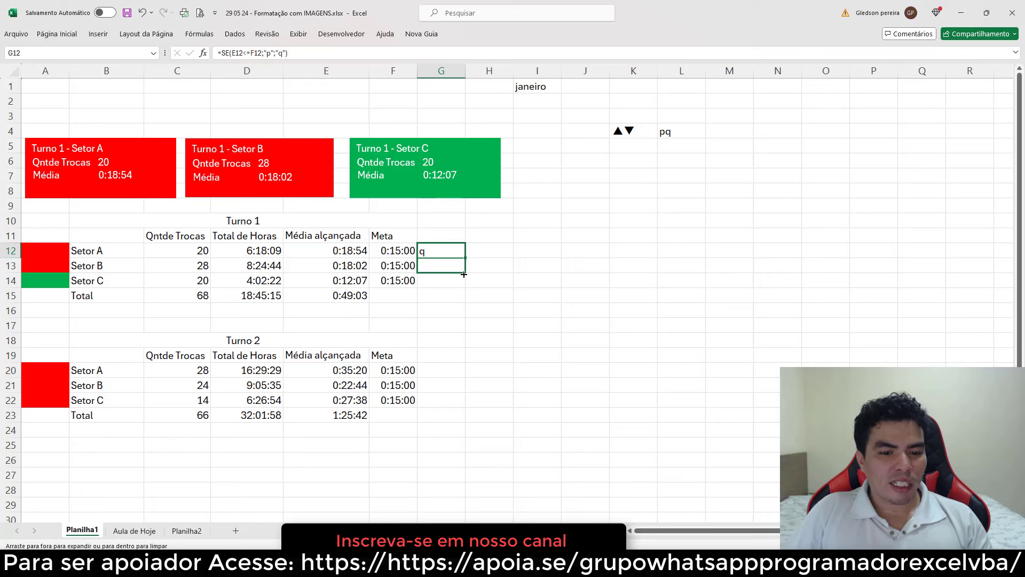
{"action": "left_click", "coordinate": [497, 279]}
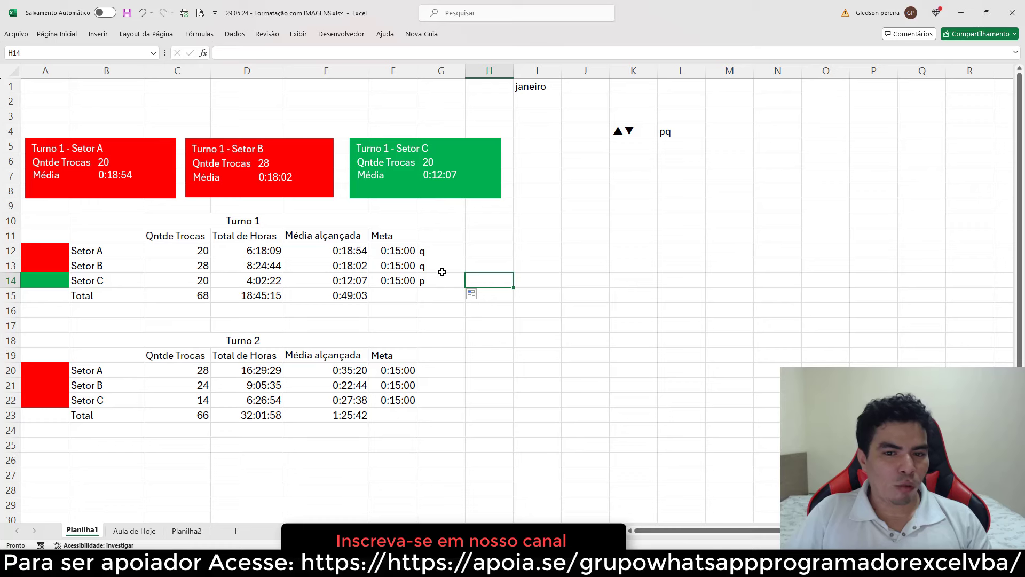
Switch the month in the I1 dropdown to fevereiro.
{"action": "left_click", "coordinate": [558, 81]}
{"action": "left_click", "coordinate": [566, 88]}
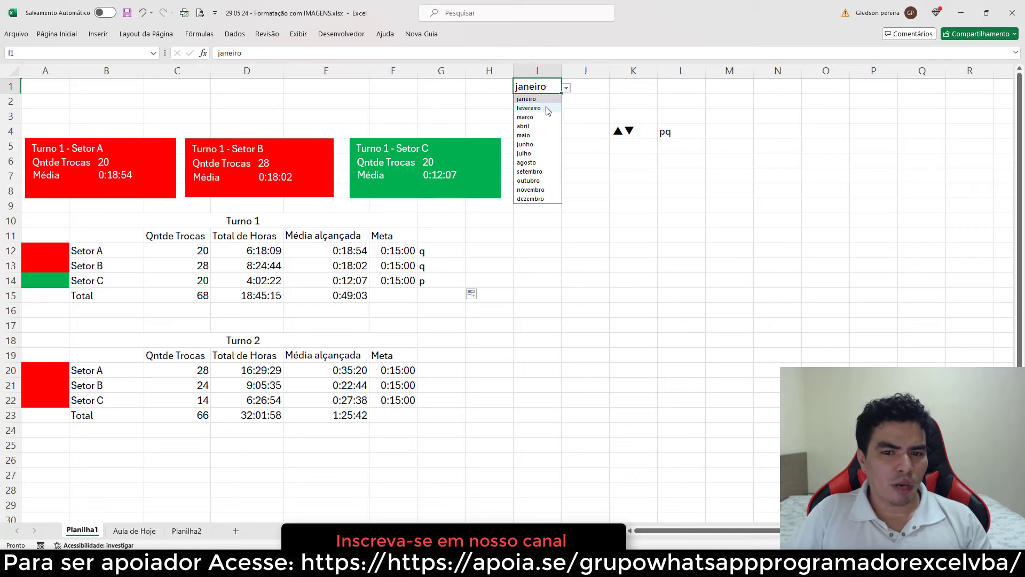
{"action": "left_click", "coordinate": [548, 109]}
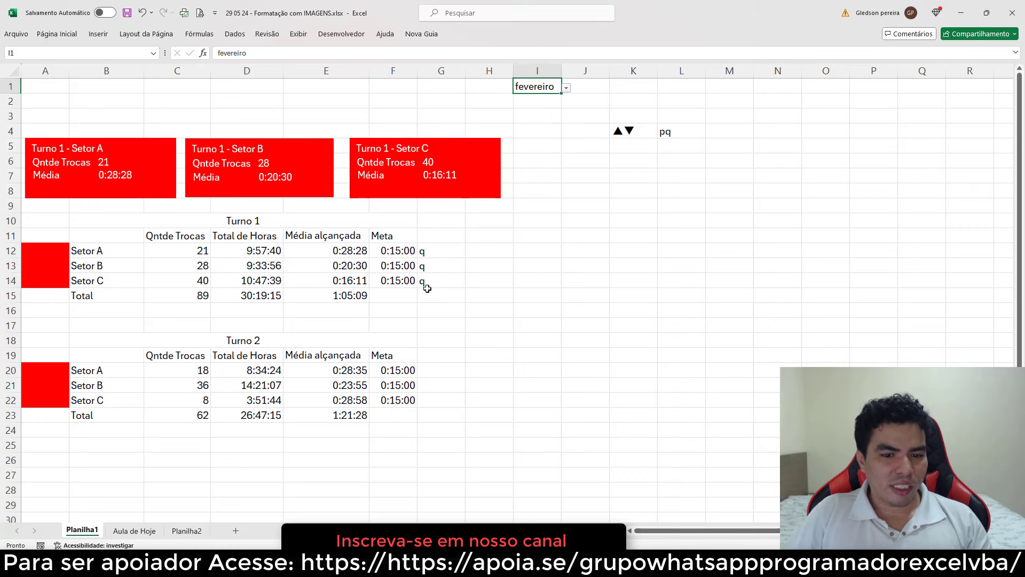
Switch the month in the I1 dropdown to março.
{"action": "left_click", "coordinate": [567, 88]}
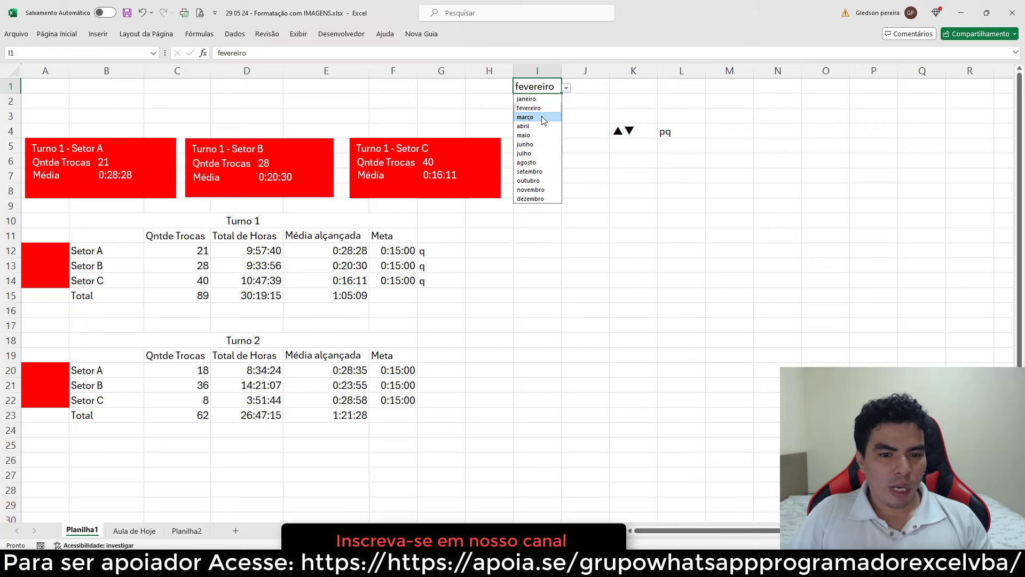
{"action": "left_click", "coordinate": [544, 118]}
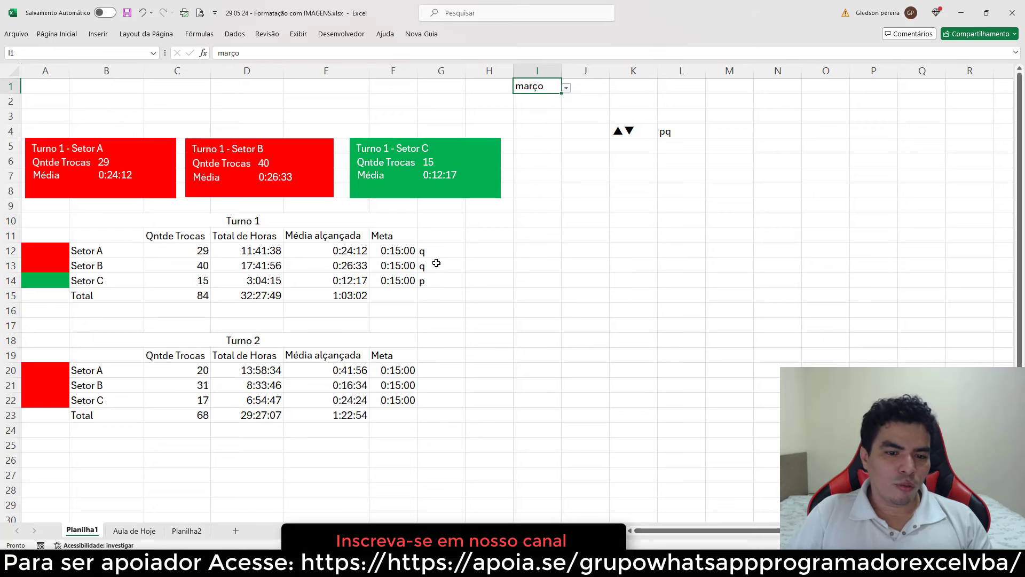
{"action": "left_click", "coordinate": [496, 280]}
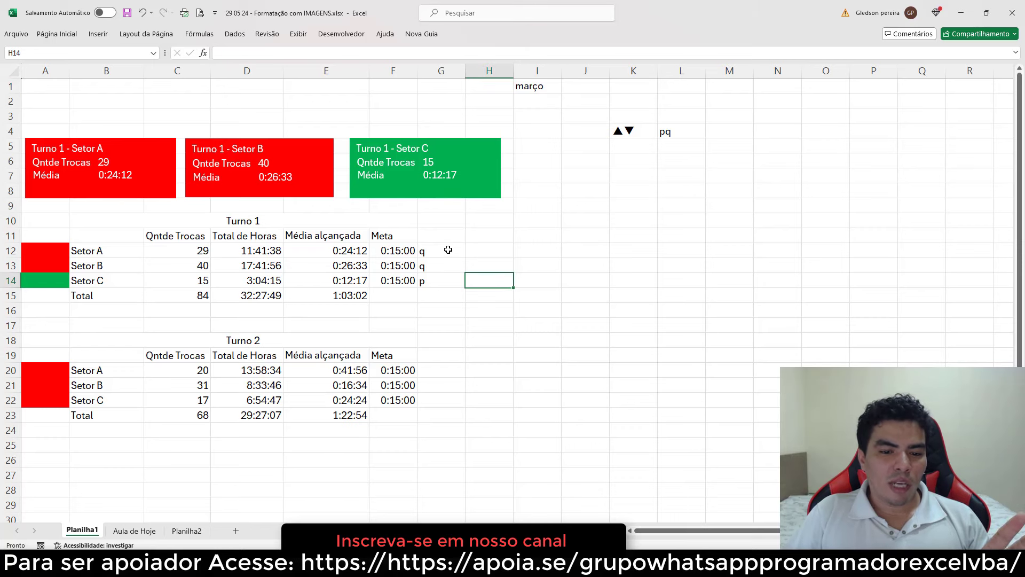
Apply the Wingdings 3 font to G12:G14 so the p/q results become triangles.
{"action": "left_click_drag", "start_coordinate": [448, 251], "coordinate": [448, 278]}
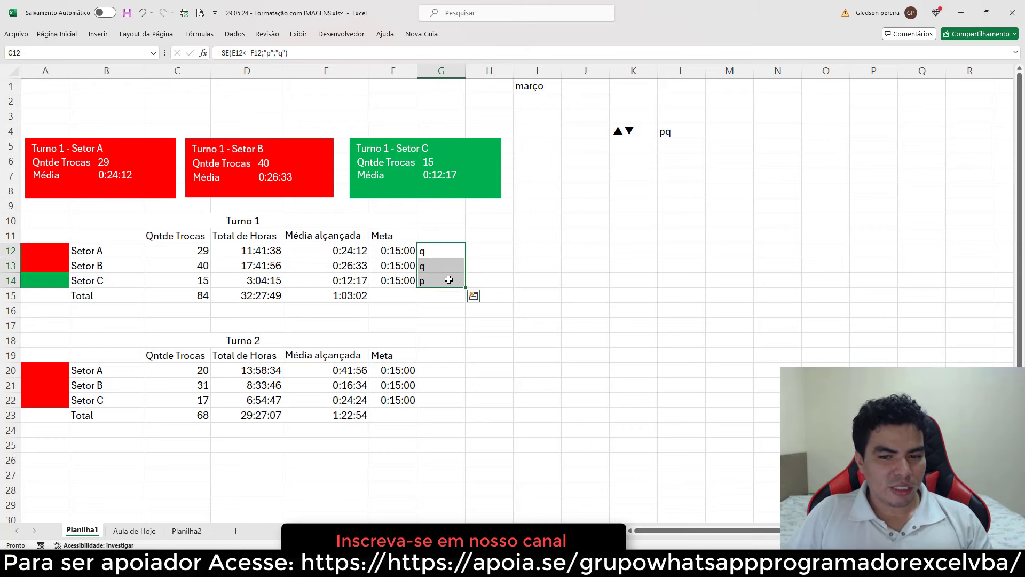
{"action": "left_click", "coordinate": [57, 33]}
{"action": "left_click", "coordinate": [182, 54]}
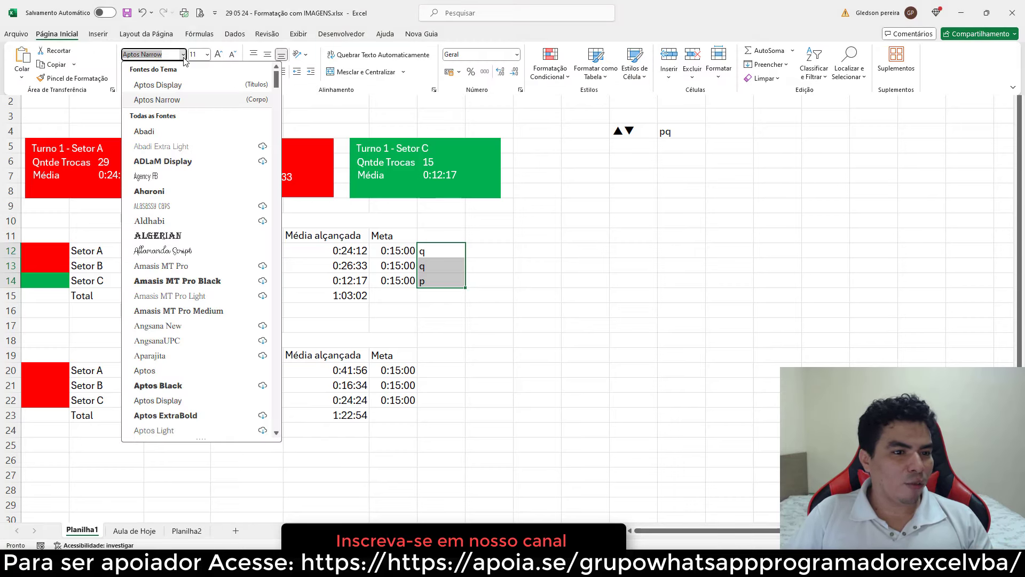
{"action": "type", "text": "w"}
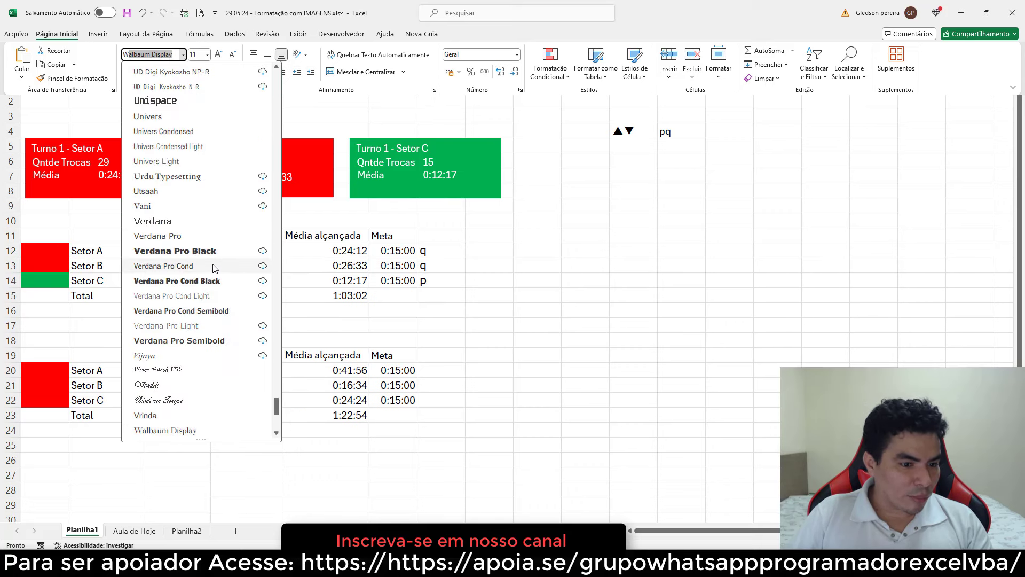
{"action": "scroll", "coordinate": [213, 268], "scroll_direction": "down", "scroll_amount": 2}
{"action": "scroll", "coordinate": [212, 270], "scroll_direction": "down", "scroll_amount": 1}
{"action": "scroll", "coordinate": [212, 270], "scroll_direction": "down", "scroll_amount": 1}
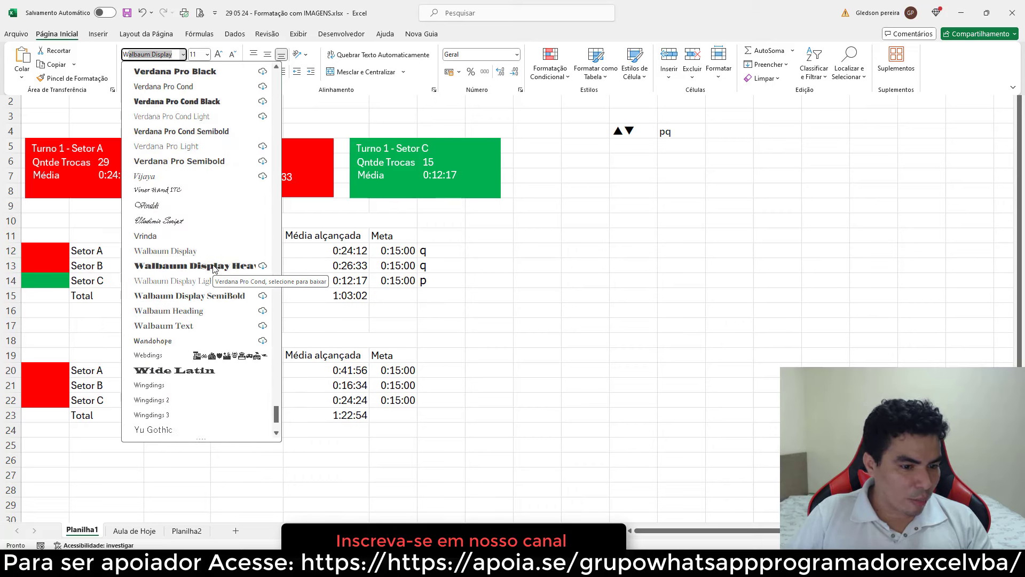
{"action": "left_click", "coordinate": [163, 416]}
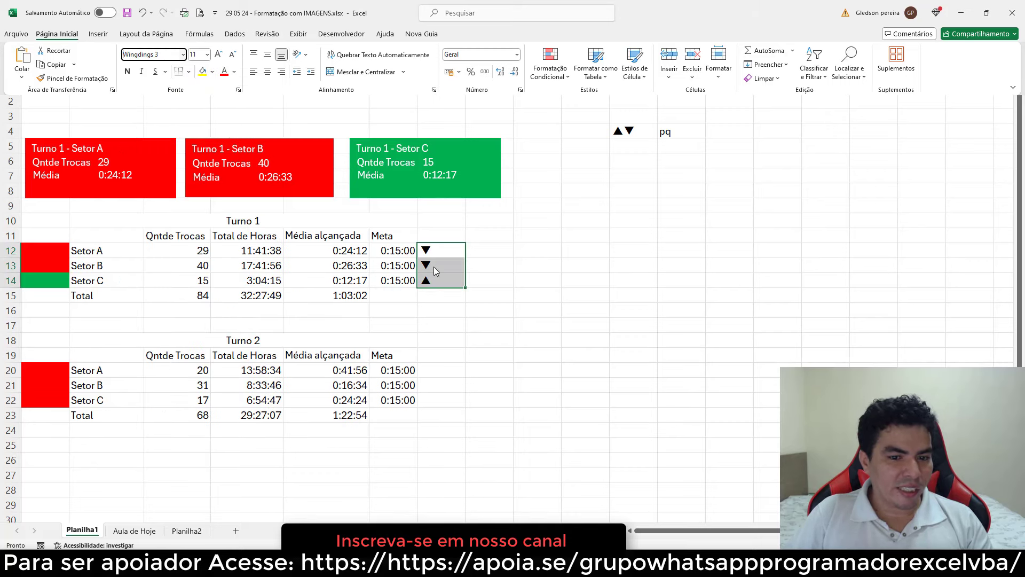
{"action": "key", "text": "ctrl+F1"}
{"action": "left_click", "coordinate": [489, 251]}
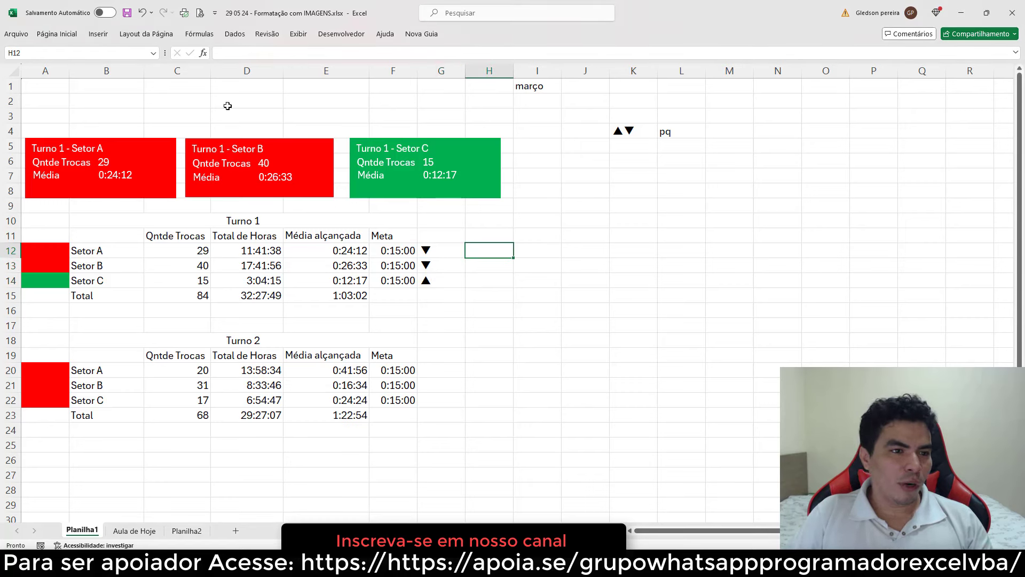
Draw a text box in the Setor A card linked to =$G$12.
{"action": "left_click", "coordinate": [98, 34]}
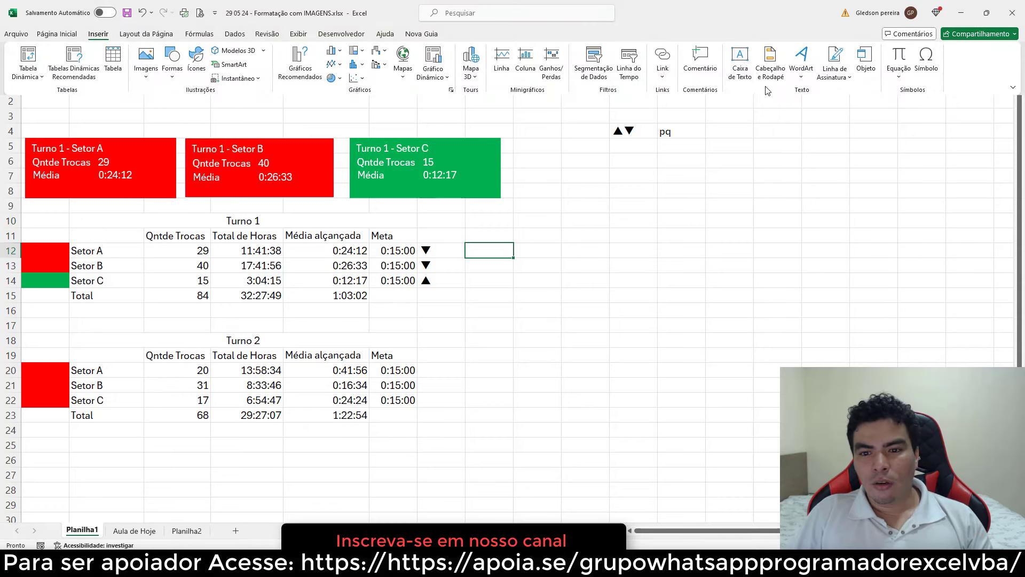
{"action": "left_click", "coordinate": [742, 62]}
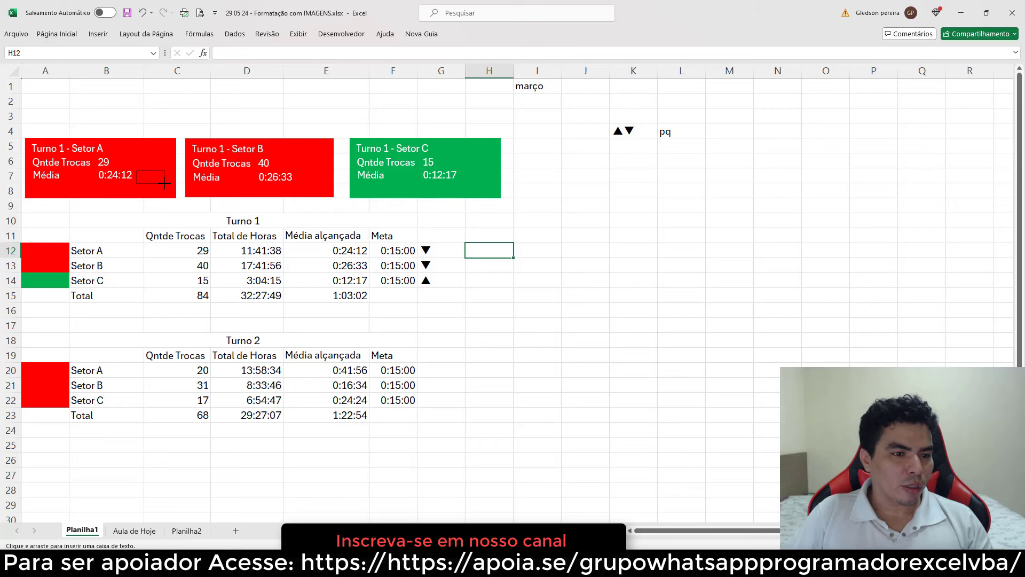
{"action": "left_click_drag", "start_coordinate": [164, 183], "coordinate": [165, 184]}
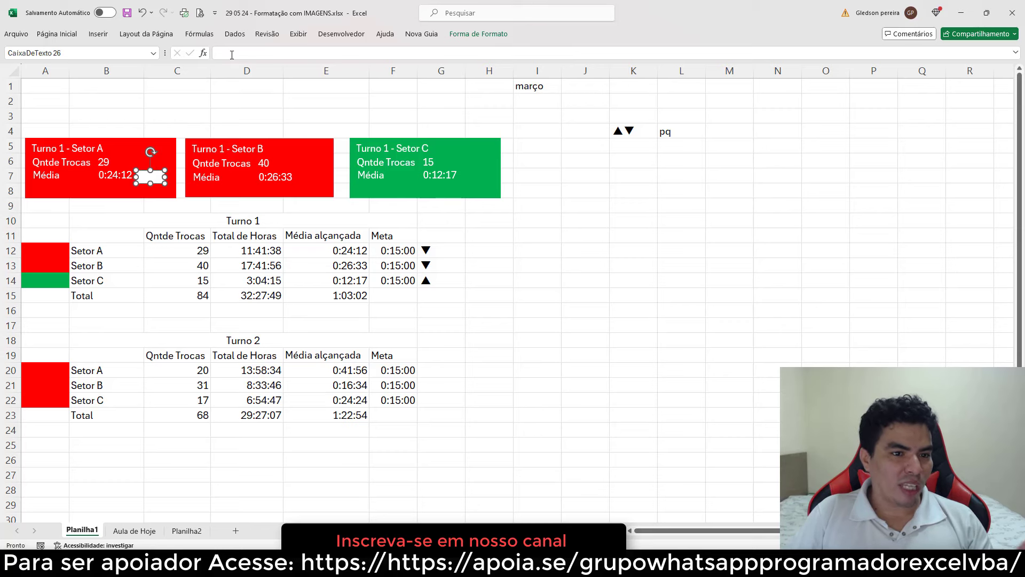
{"action": "left_click", "coordinate": [232, 54]}
{"action": "type", "text": "="}
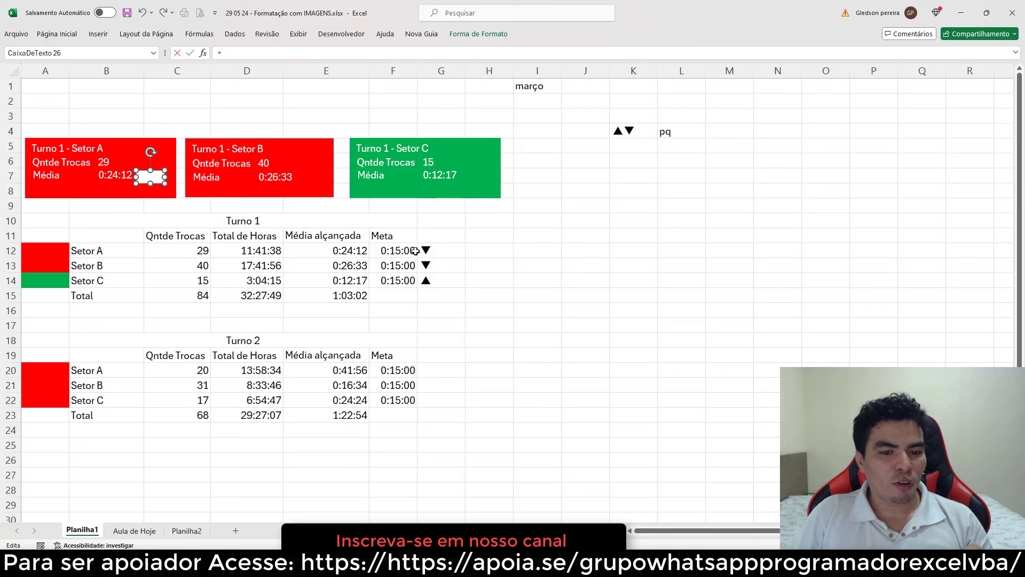
{"action": "left_click", "coordinate": [432, 250]}
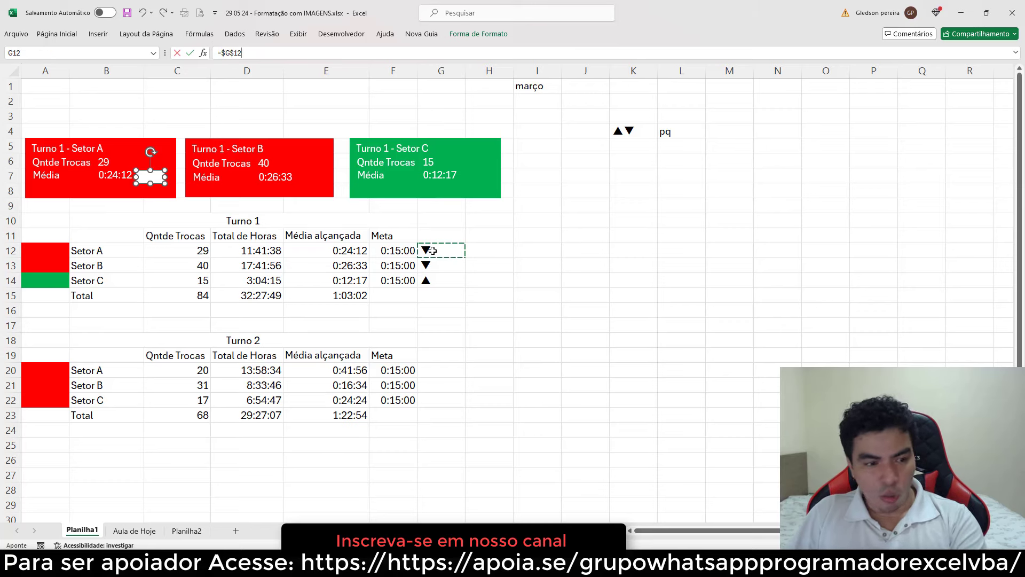
{"action": "key", "text": "Return"}
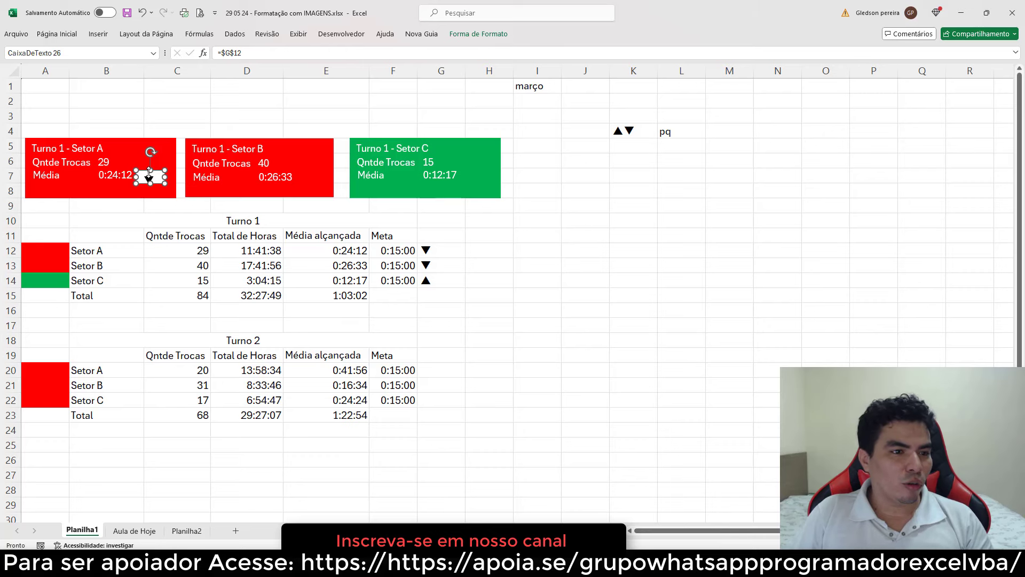
Middle-align the text box and give it no fill and no line.
{"action": "left_click", "coordinate": [73, 35]}
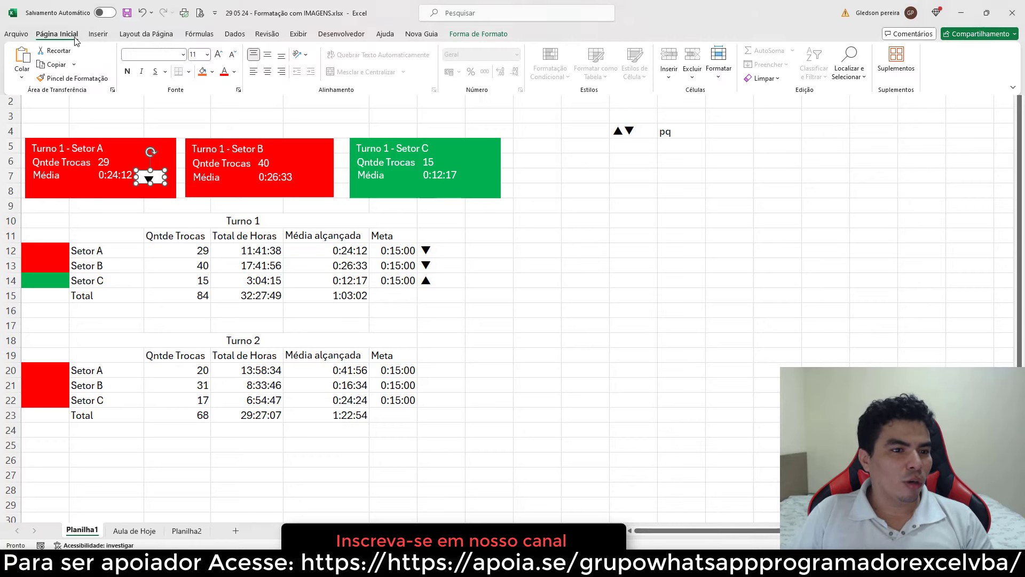
{"action": "left_click", "coordinate": [267, 55]}
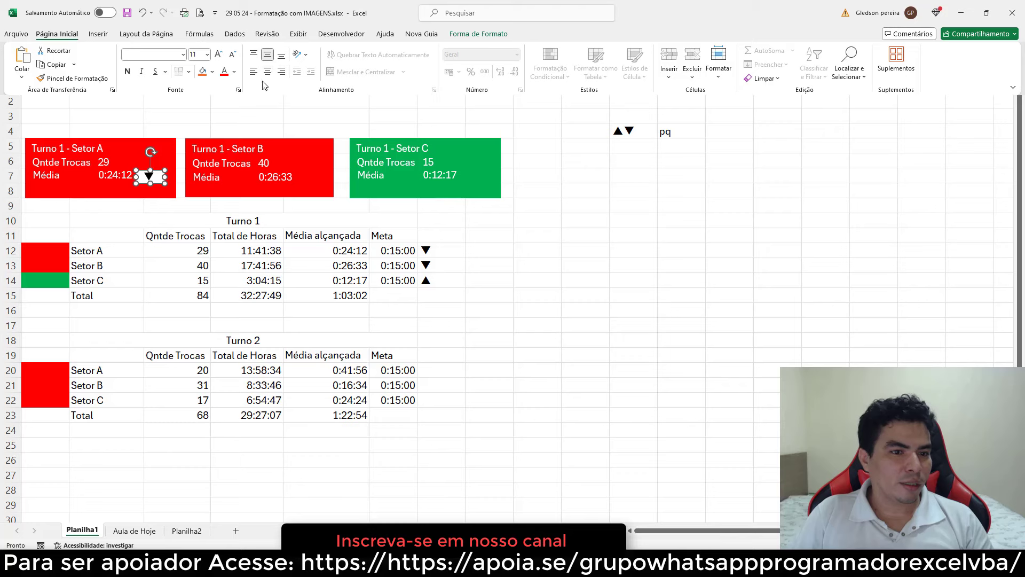
{"action": "right_click", "coordinate": [161, 180]}
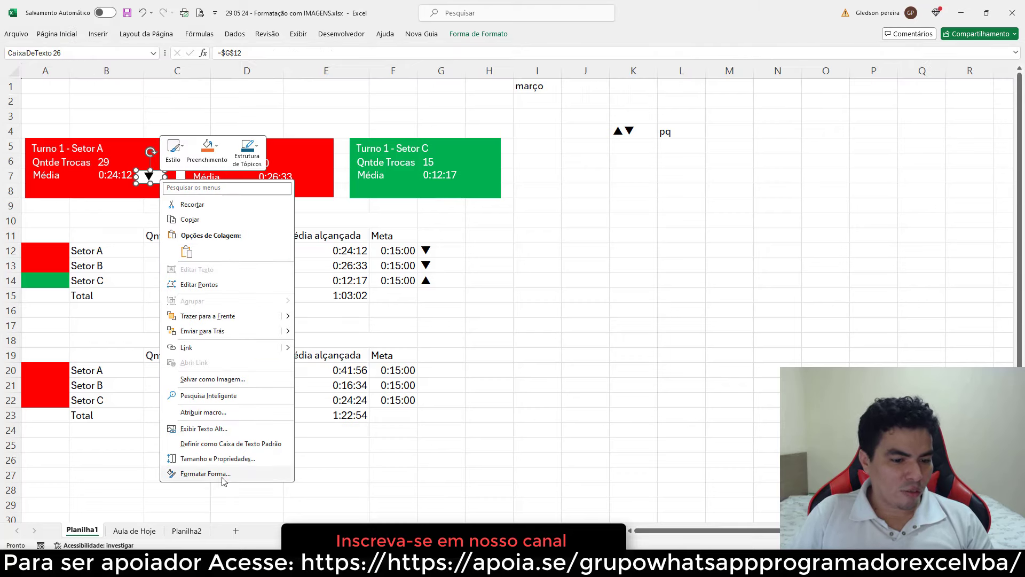
{"action": "left_click", "coordinate": [223, 474]}
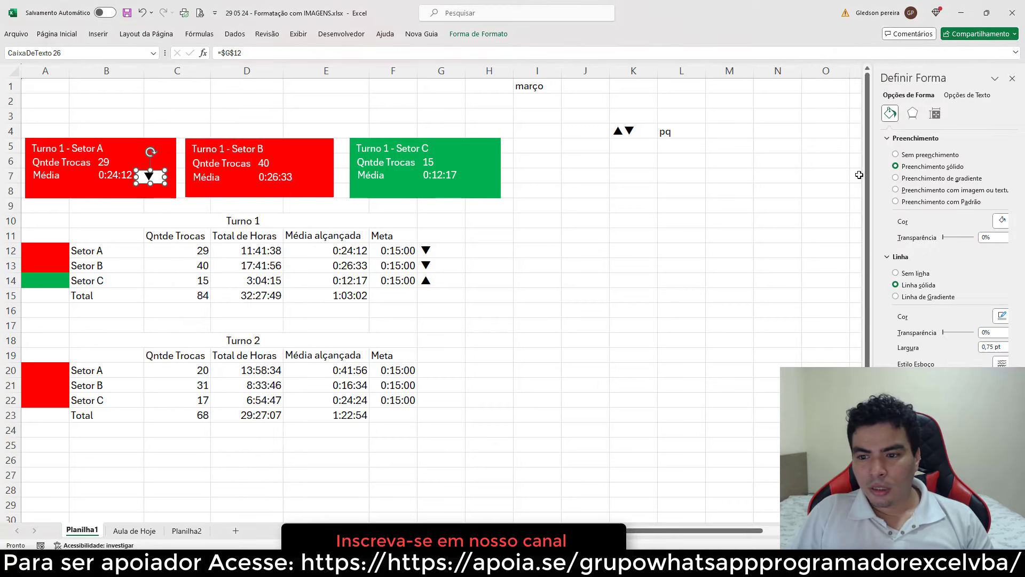
{"action": "left_click", "coordinate": [906, 156]}
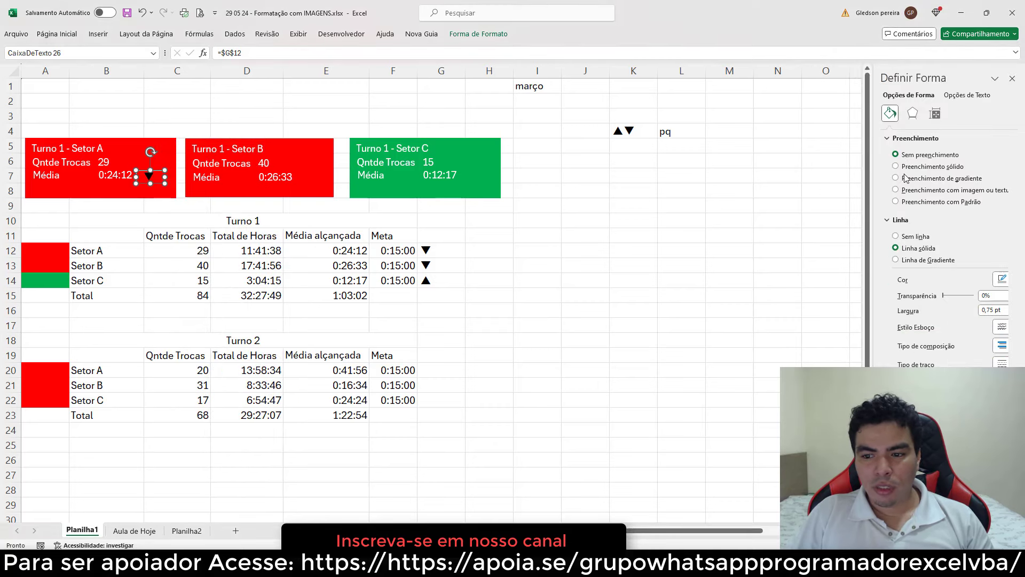
{"action": "left_click", "coordinate": [896, 237]}
Paste a copy of the Setor A triangle beside the Setor B average, linked to =$G$13.
{"action": "left_click", "coordinate": [723, 263]}
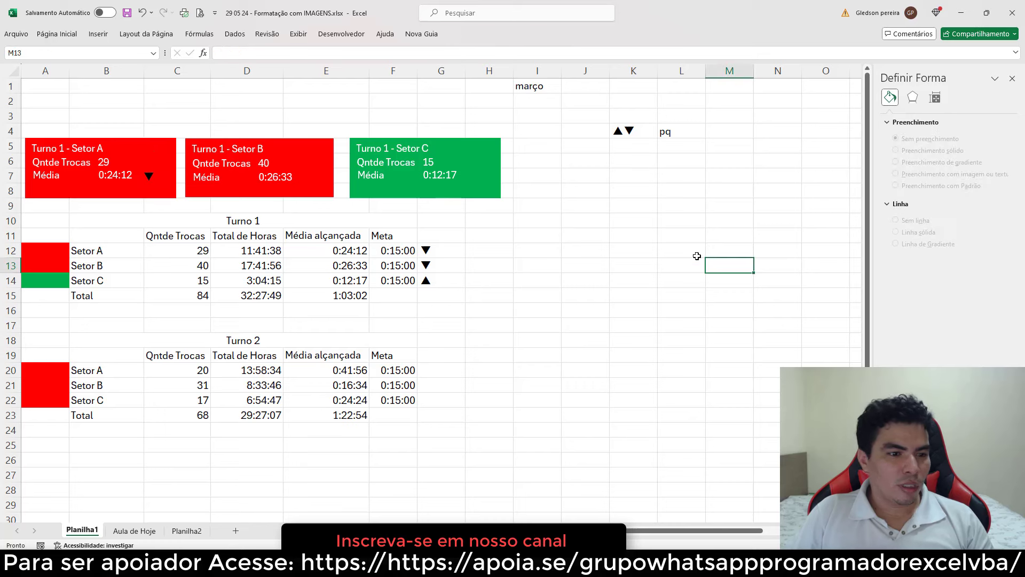
{"action": "left_click", "coordinate": [155, 178]}
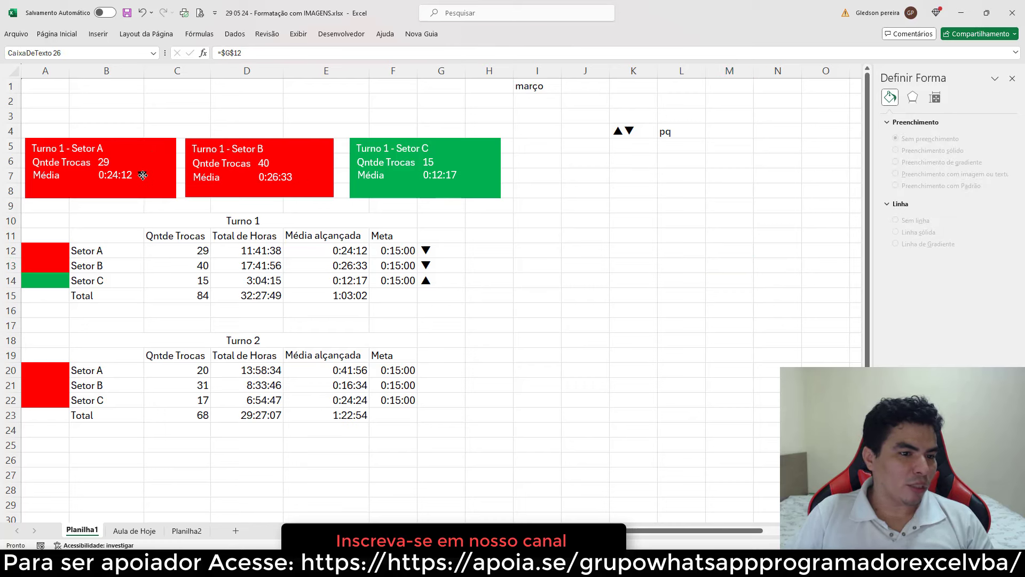
{"action": "left_click", "coordinate": [142, 175]}
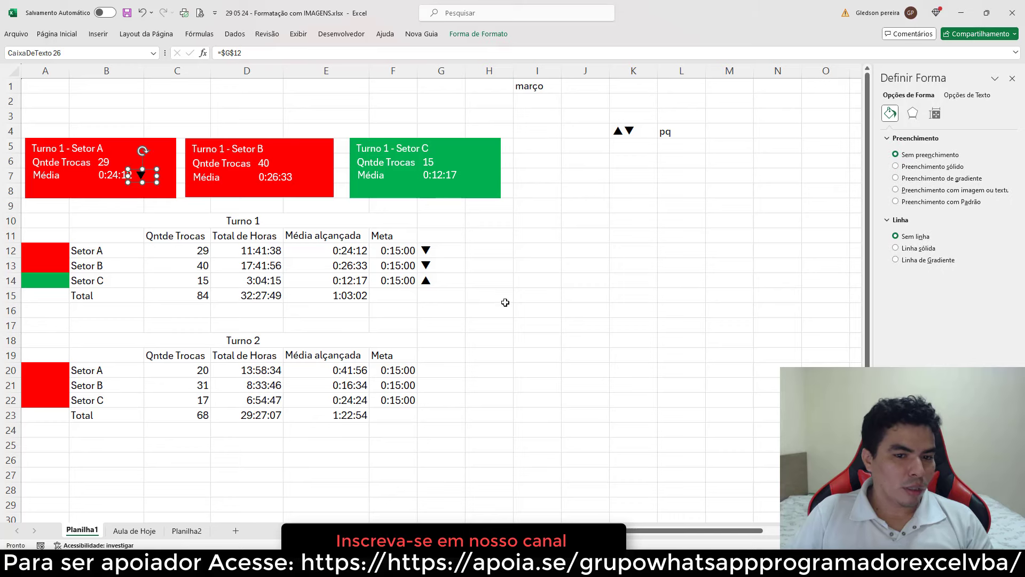
{"action": "left_click", "coordinate": [525, 307]}
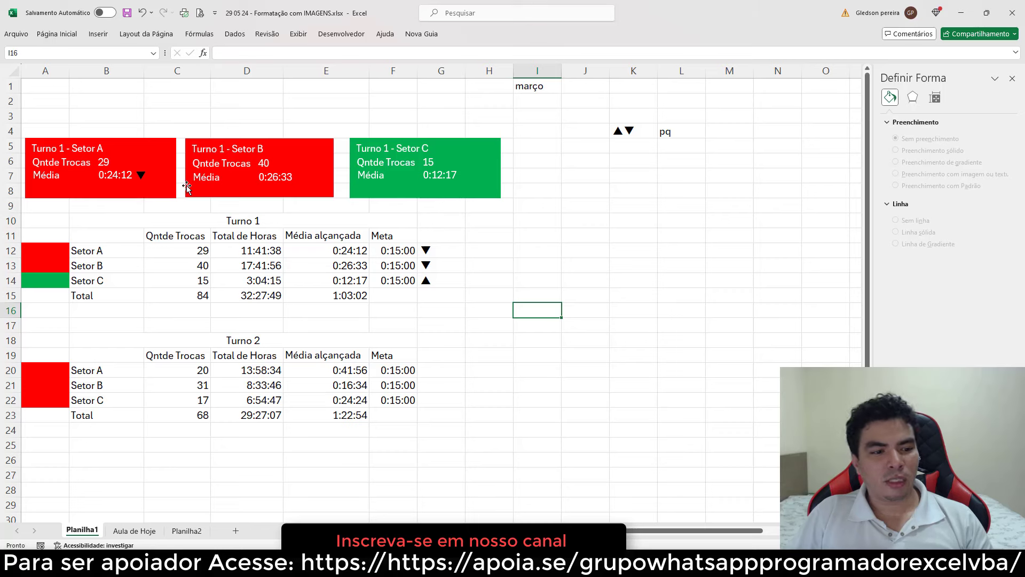
{"action": "left_click", "coordinate": [151, 176]}
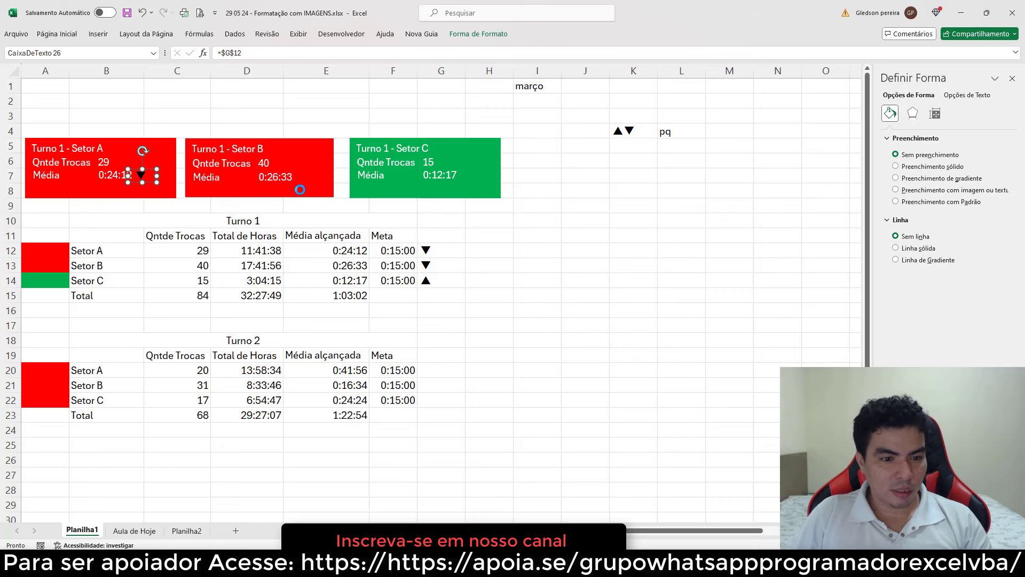
{"action": "left_click", "coordinate": [322, 181]}
{"action": "key", "text": "ctrl+v"}
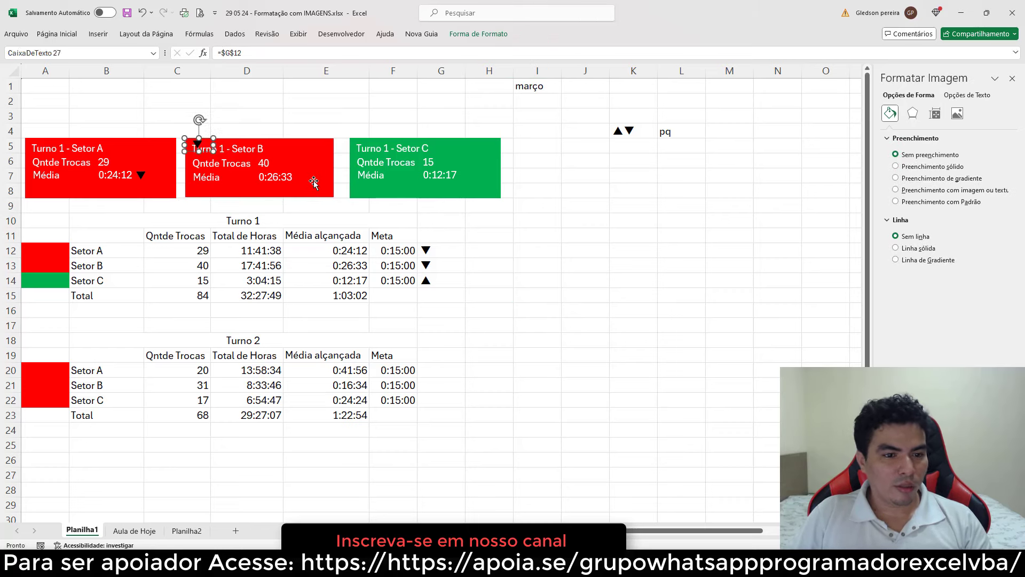
{"action": "left_click_drag", "start_coordinate": [202, 149], "coordinate": [268, 166]}
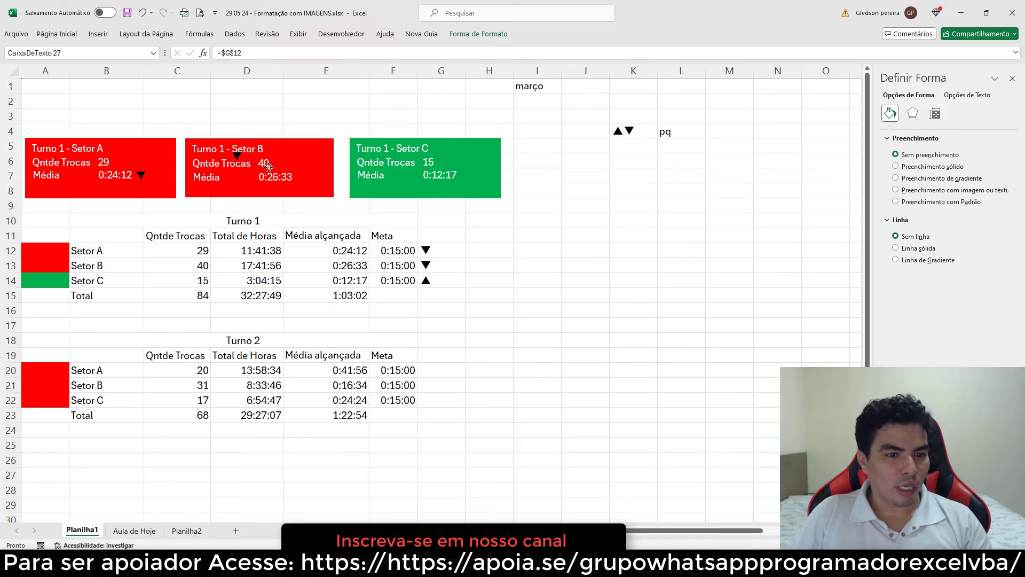
{"action": "left_click", "coordinate": [305, 179]}
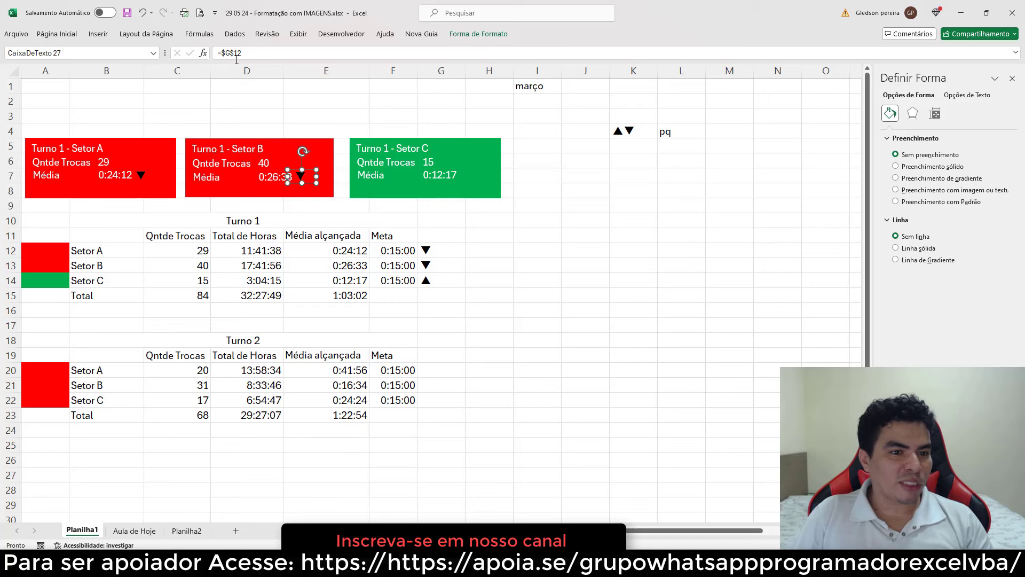
{"action": "left_click_drag", "start_coordinate": [240, 52], "coordinate": [244, 53]}
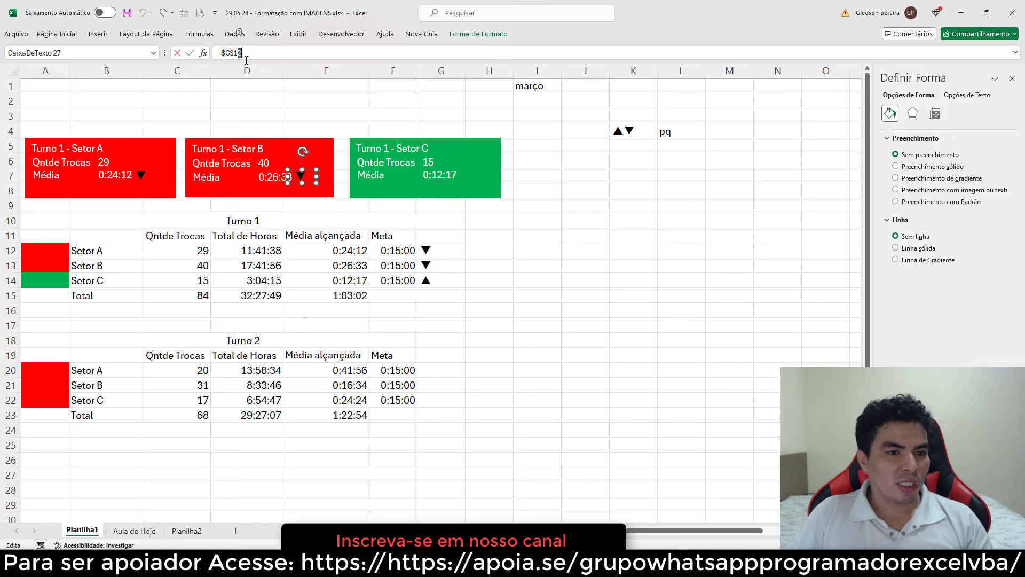
{"action": "type", "text": "3"}
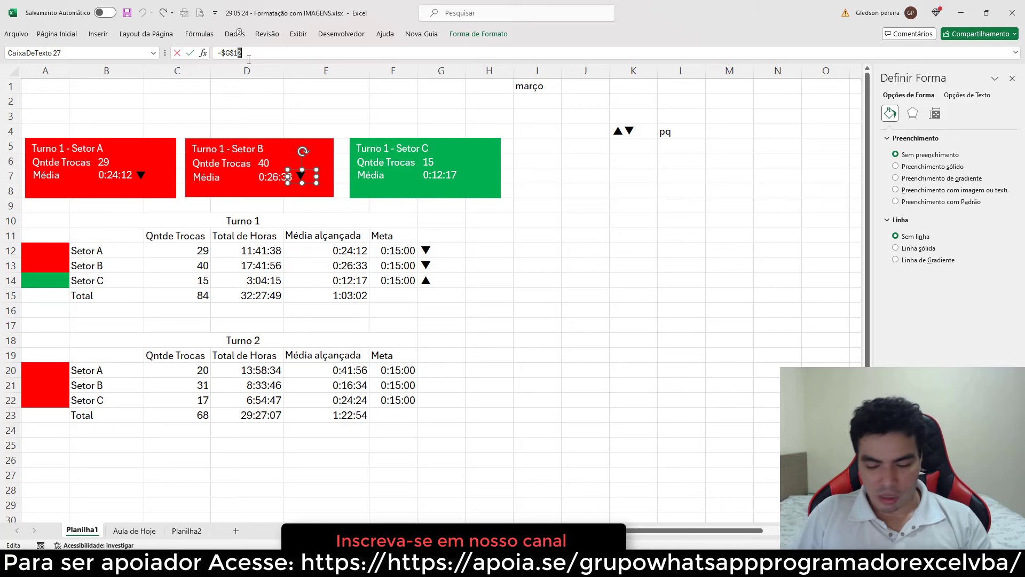
{"action": "key", "text": "Return"}
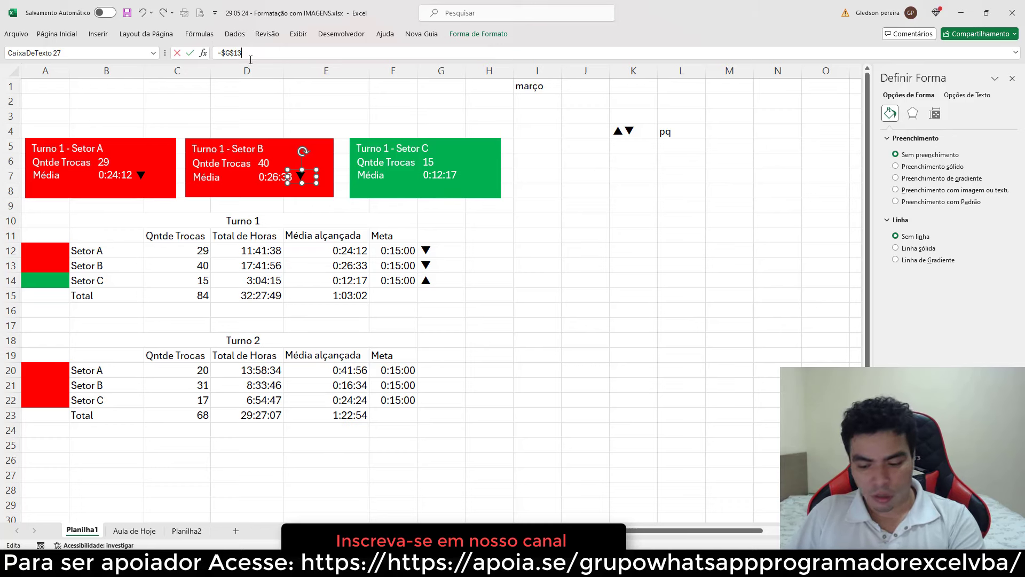
{"action": "left_click", "coordinate": [500, 217]}
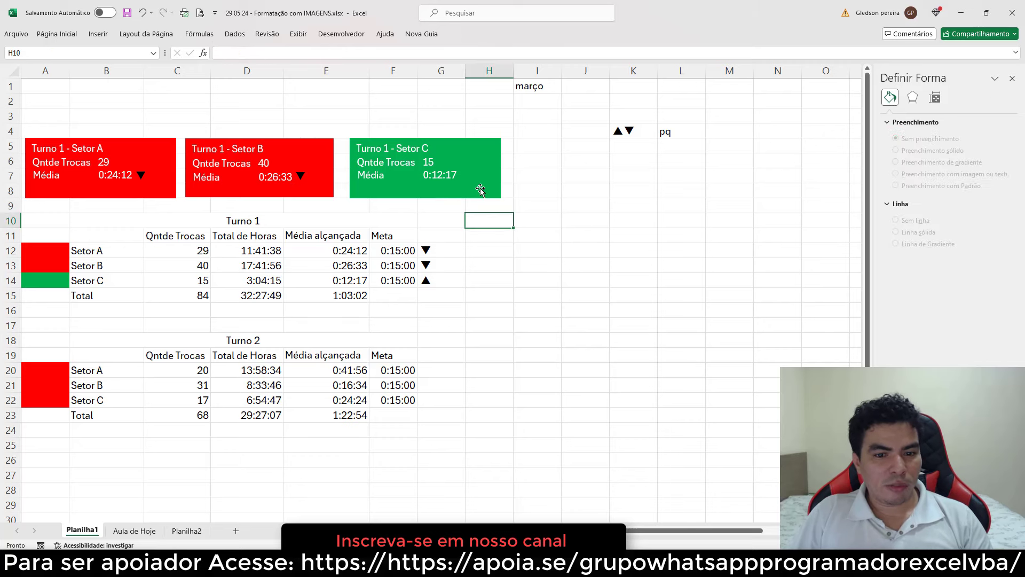
Place a triangle beside the Setor C average linked to =$G$14.
{"action": "left_click", "coordinate": [479, 188]}
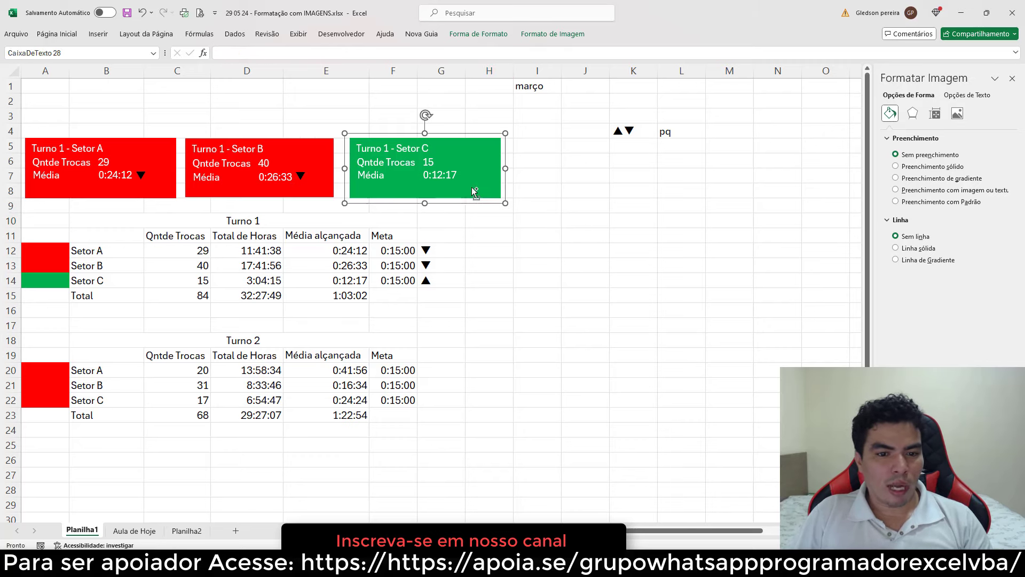
{"action": "mouse_move", "coordinate": [472, 187]}
{"action": "left_mouse_down"}
{"action": "mouse_move", "coordinate": [370, 149]}
{"action": "mouse_move", "coordinate": [484, 184]}
{"action": "left_mouse_up"}
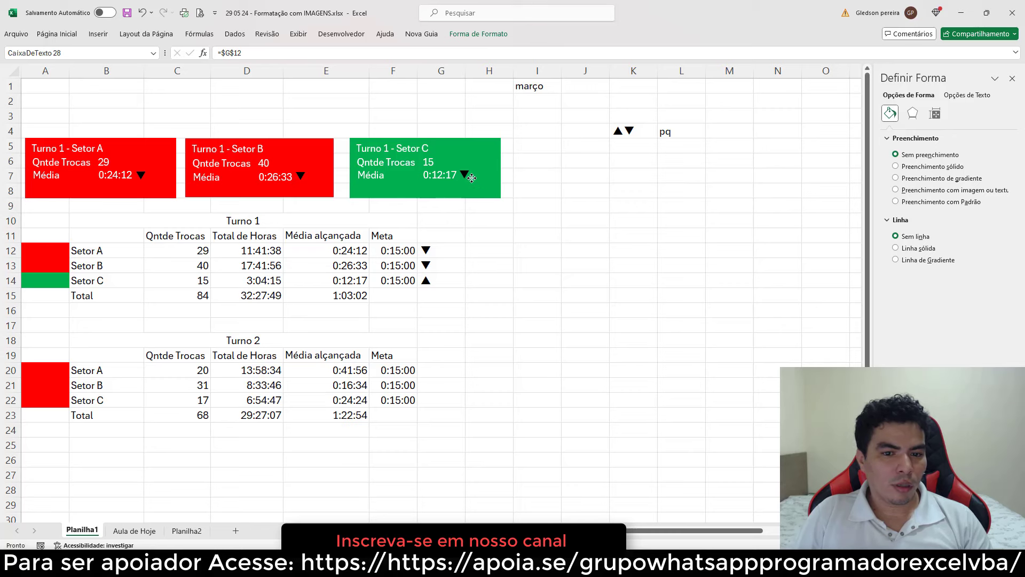
{"action": "left_click", "coordinate": [241, 52]}
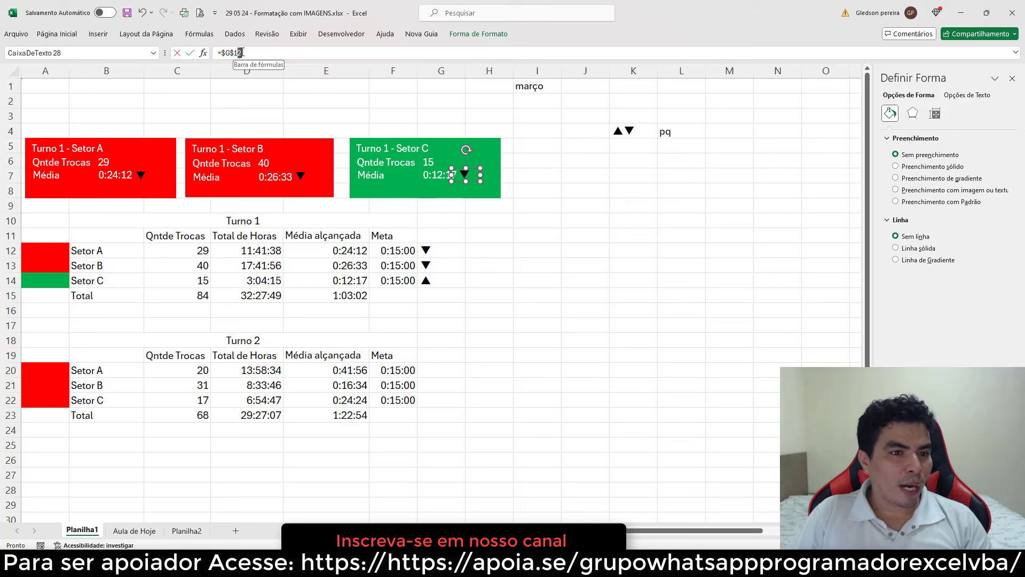
{"action": "type", "text": "4"}
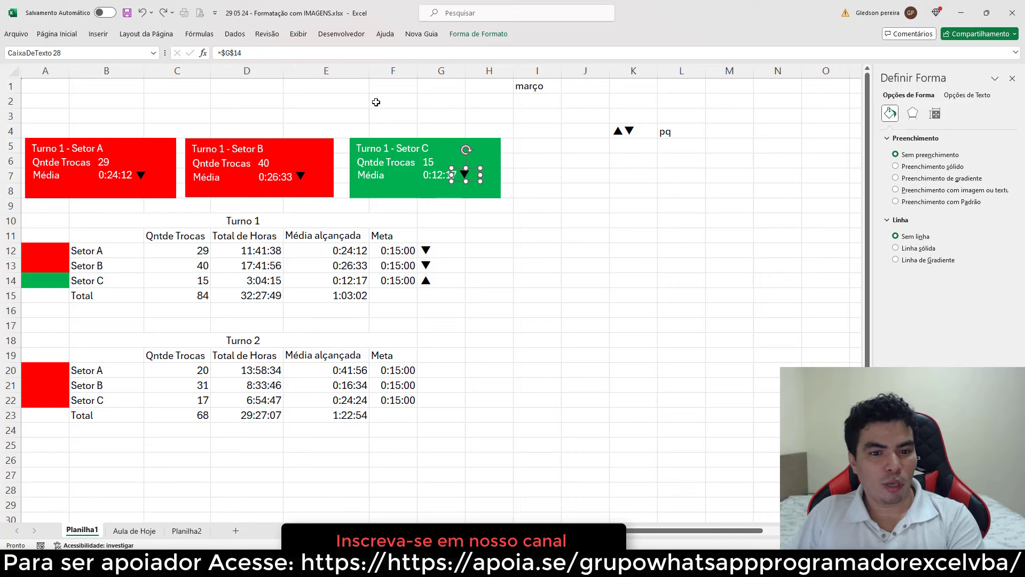
{"action": "key", "text": "Return"}
{"action": "key", "text": "Escape"}
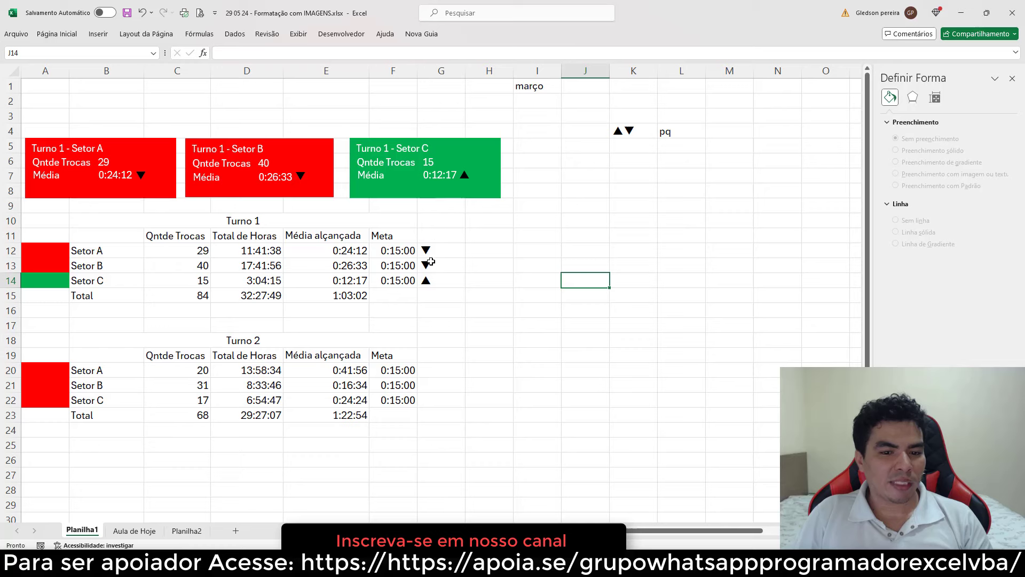
{"action": "left_click_drag", "start_coordinate": [435, 250], "coordinate": [438, 280]}
{"action": "left_click", "coordinate": [529, 259]}
Pick abril, then maio, from the I1 month dropdown.
{"action": "left_click", "coordinate": [545, 88]}
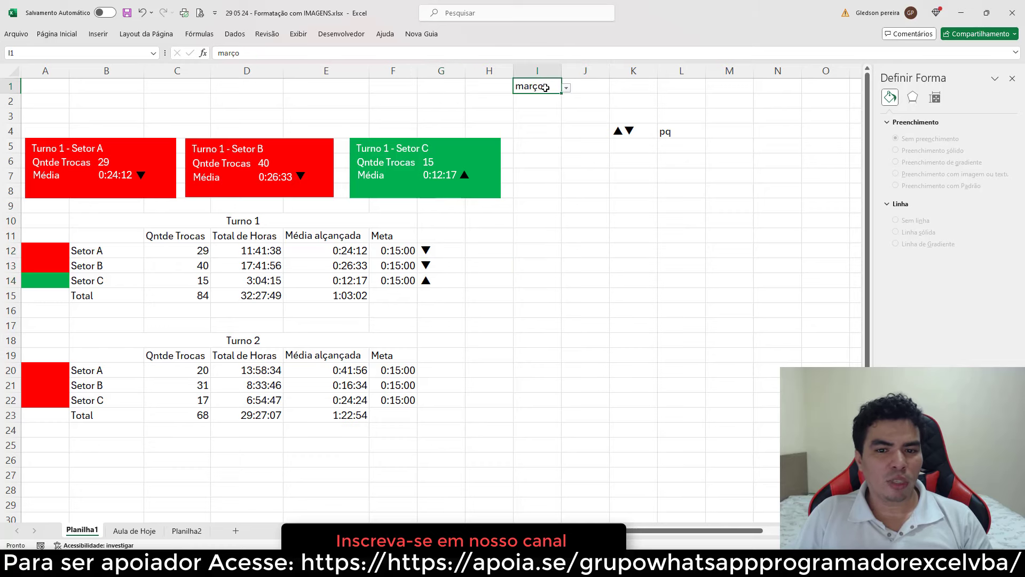
{"action": "left_click", "coordinate": [567, 88]}
{"action": "left_click", "coordinate": [534, 130]}
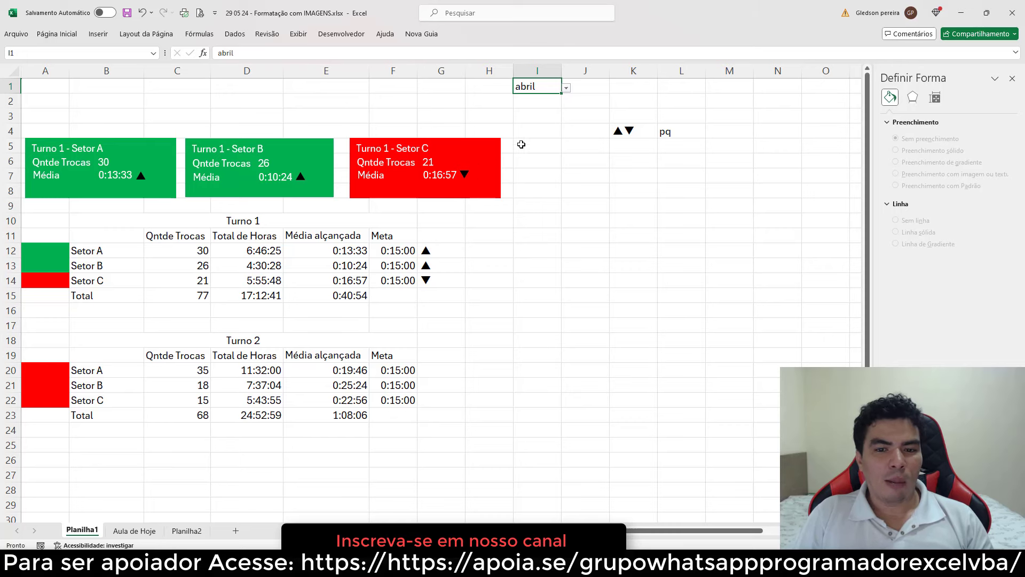
{"action": "left_click", "coordinate": [567, 89]}
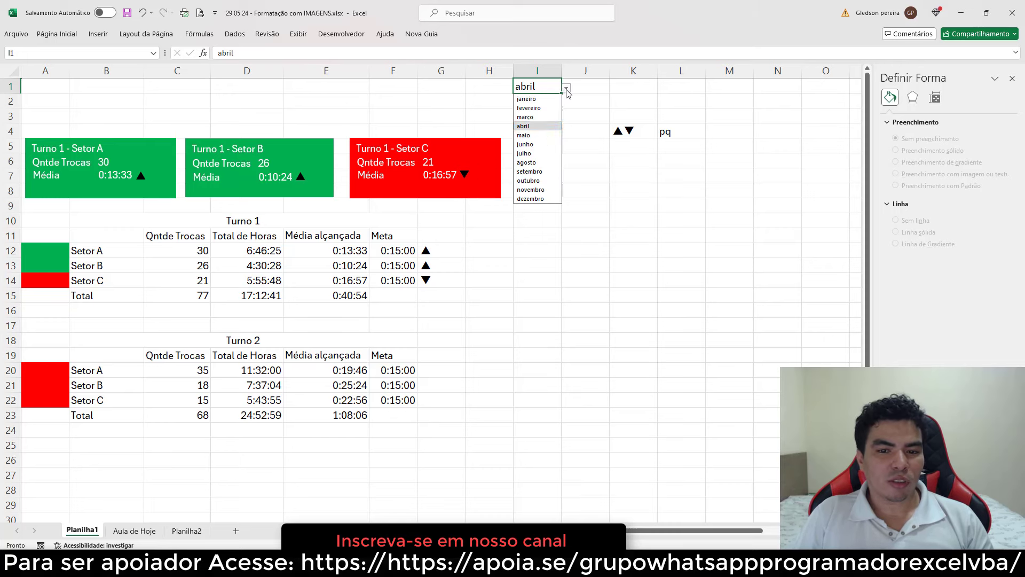
{"action": "left_click", "coordinate": [538, 141]}
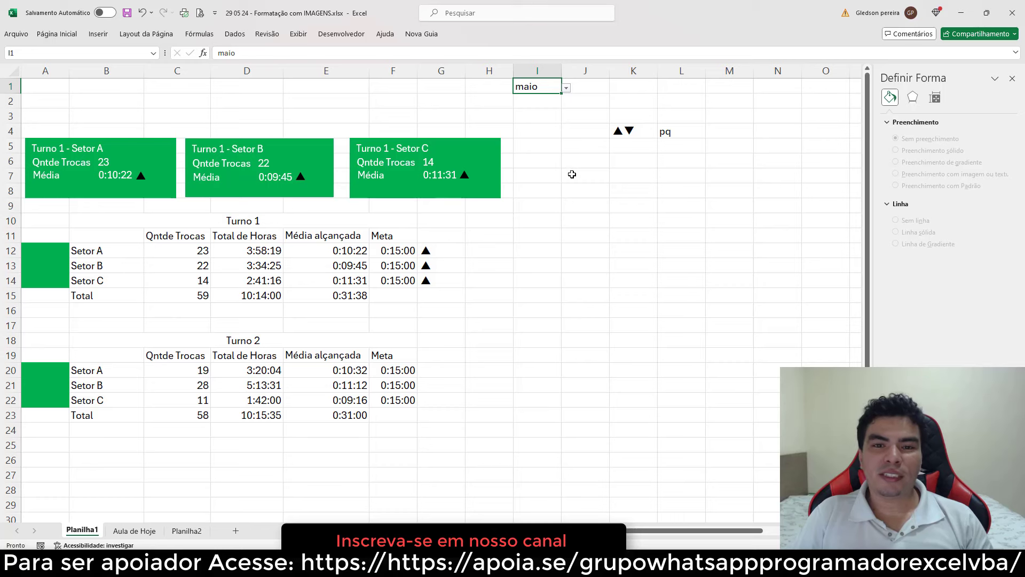